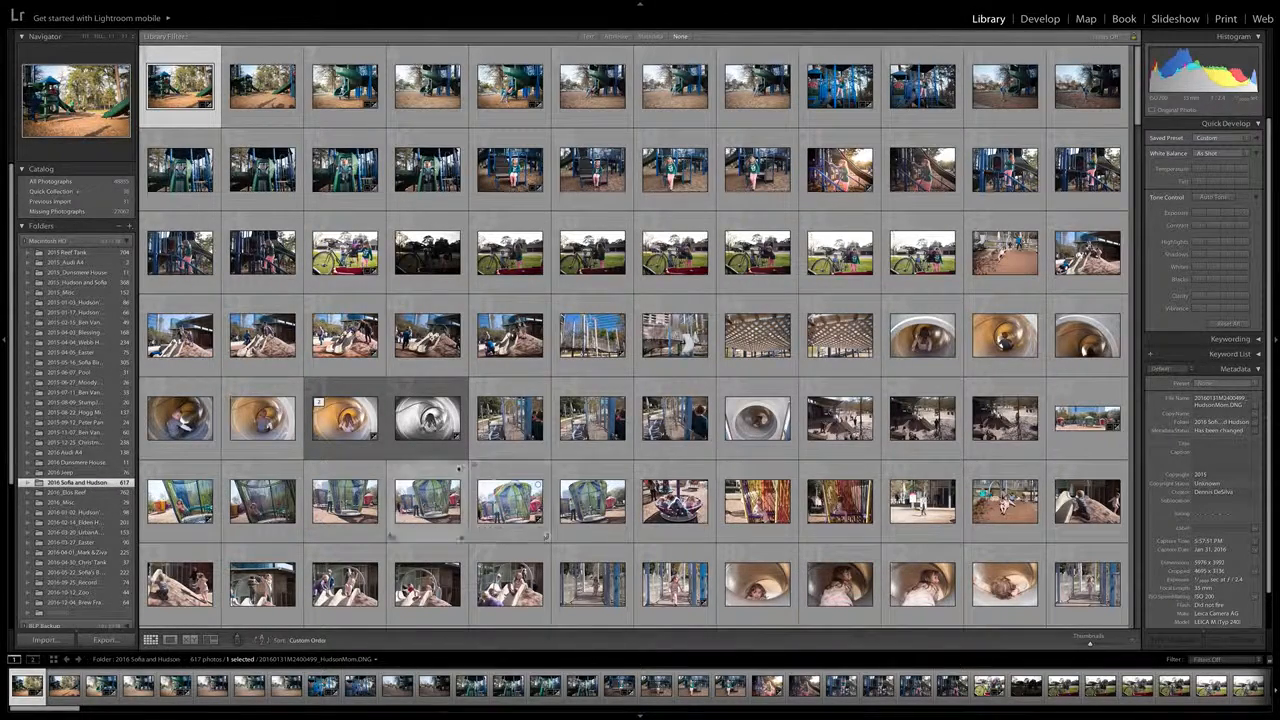
Browse the 2016 Jeep and 2016 Dunsmere House folders and open the 2016_Elos Reef folder
{"action": "left_click", "coordinate": [64, 474]}
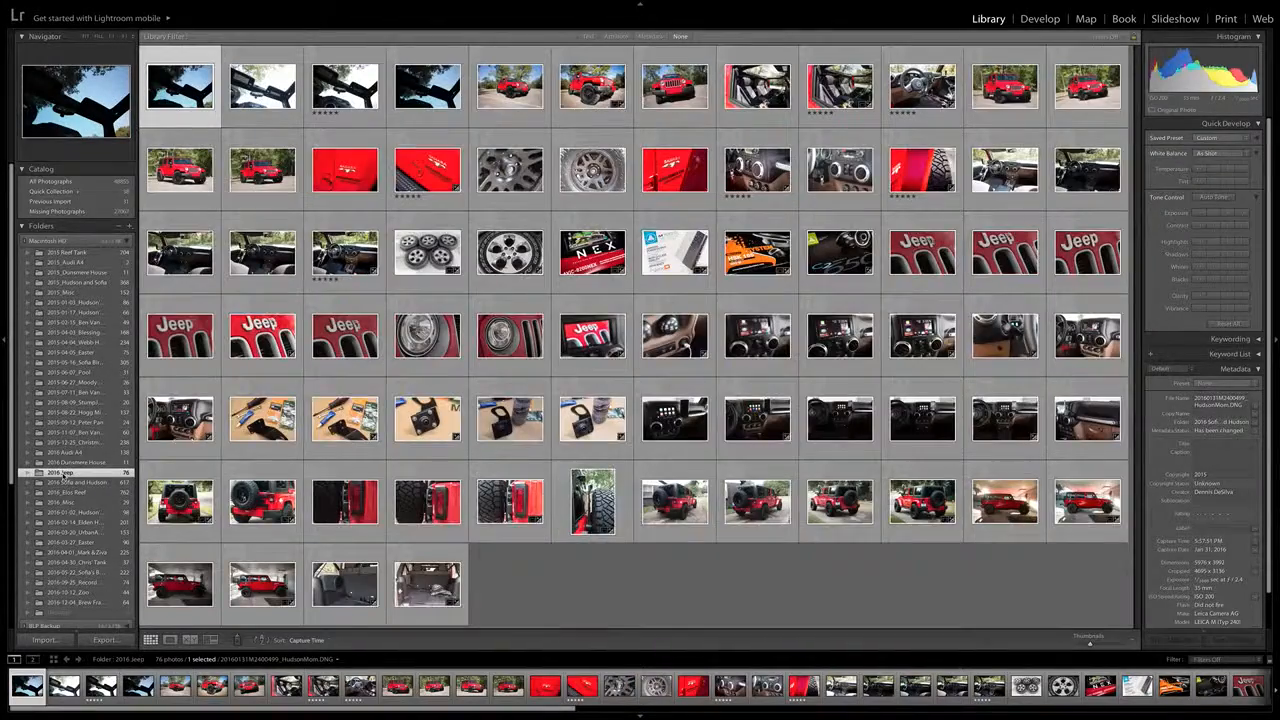
{"action": "left_click", "coordinate": [66, 463]}
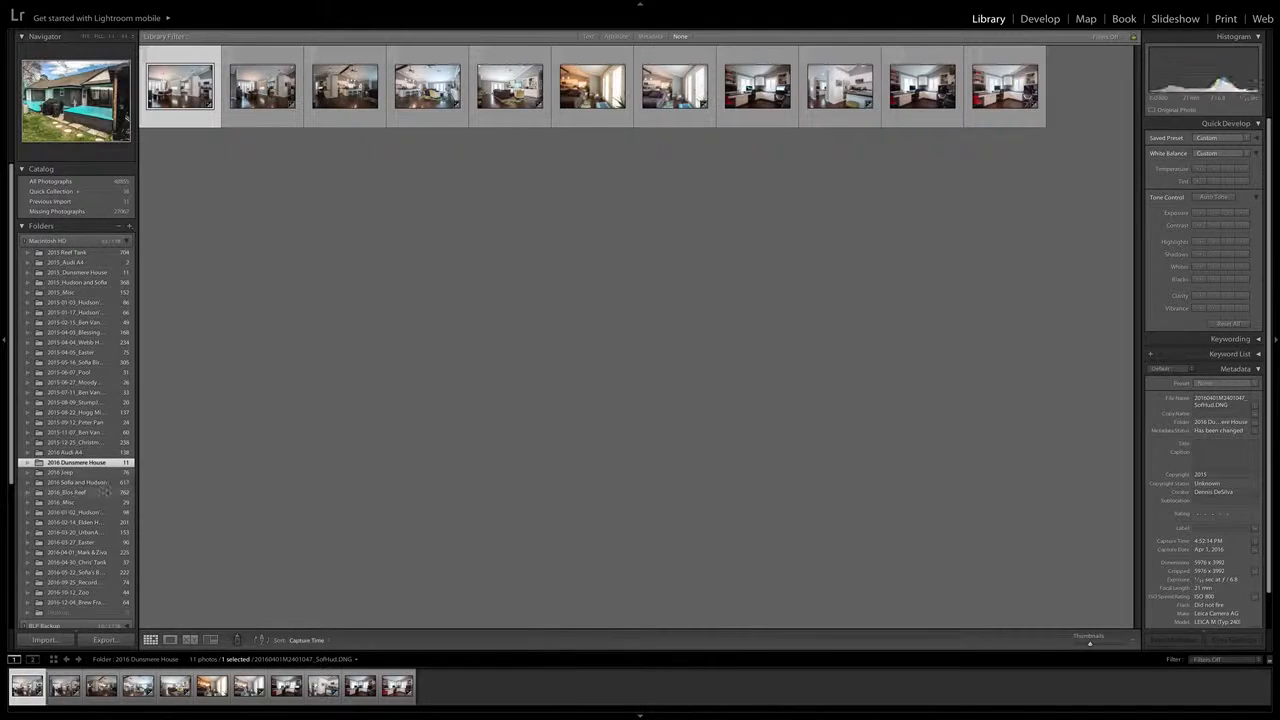
{"action": "left_click", "coordinate": [68, 493]}
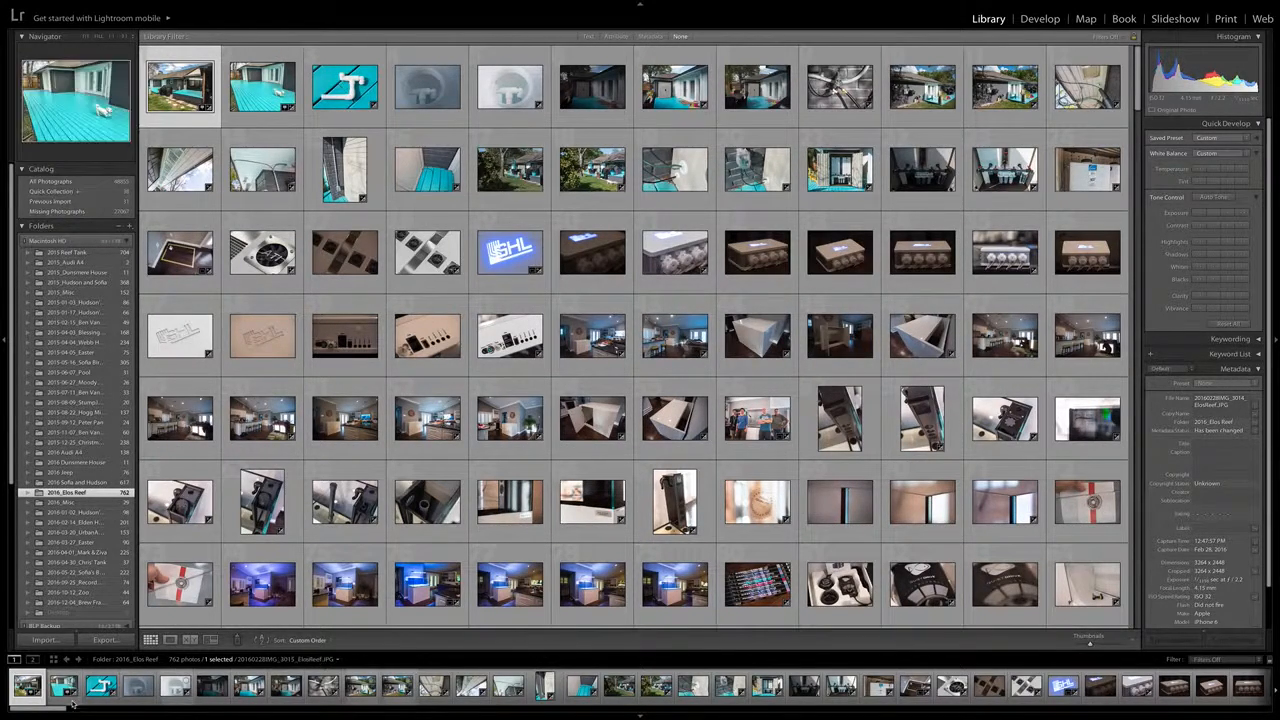
View several fish photos from the Elos Reef folder enlarged, one after another
{"action": "left_click_drag", "start_coordinate": [46, 708], "coordinate": [365, 714]}
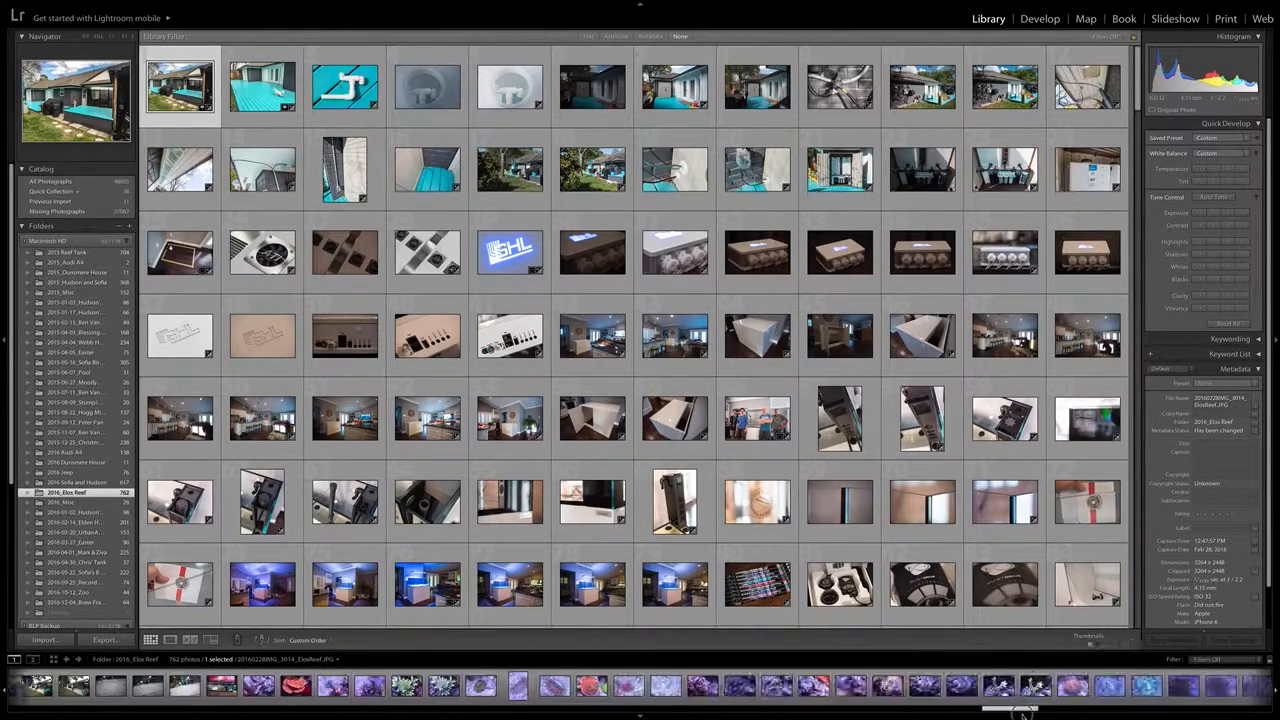
{"action": "left_click_drag", "start_coordinate": [1088, 711], "coordinate": [1093, 711]}
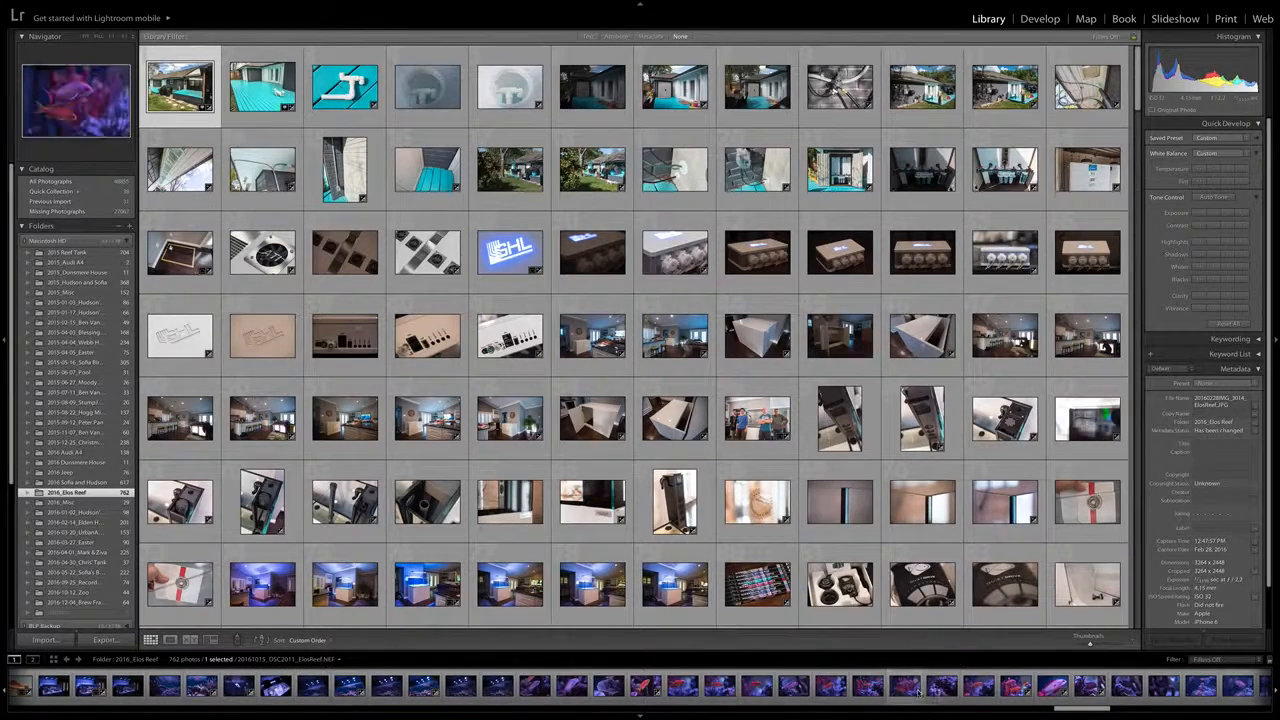
{"action": "double_click", "coordinate": [795, 688]}
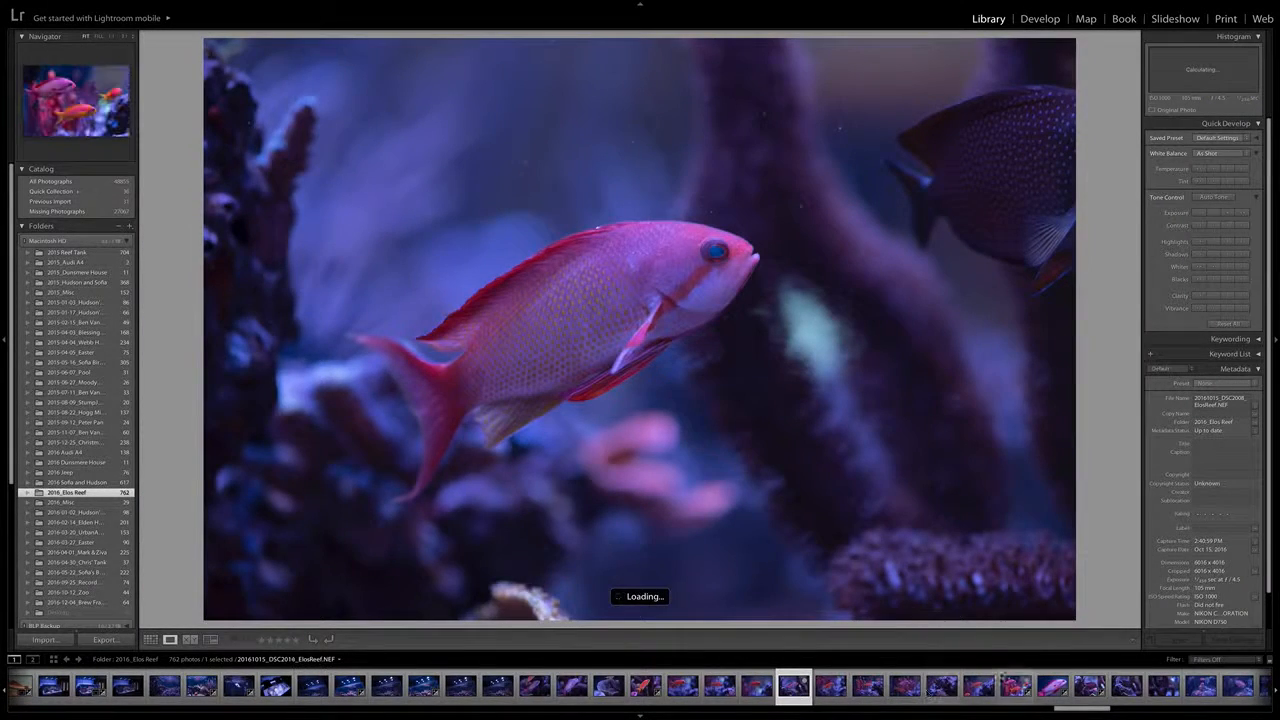
{"action": "left_click", "coordinate": [1008, 686]}
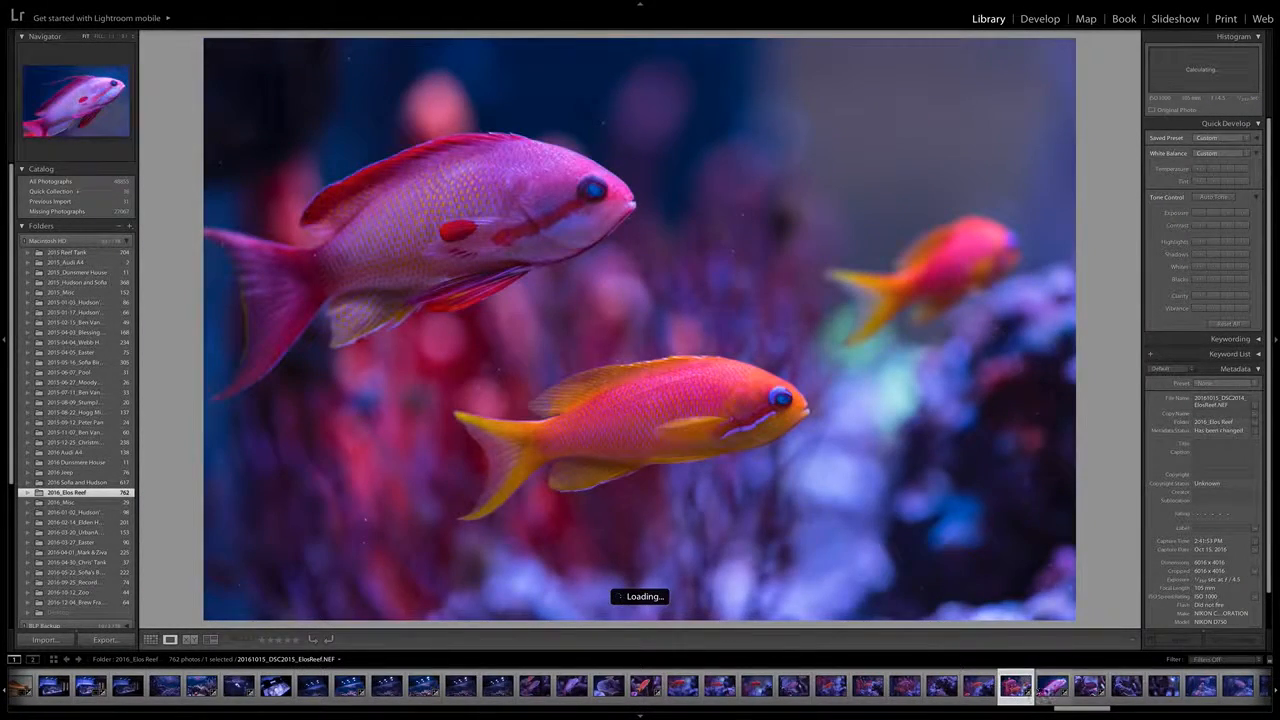
{"action": "key", "text": "Right"}
Compare the two virtual copies of the wrasse photo 20161118_DSC2181_ElosReef.NEF and open Copy 2 for developing
{"action": "left_click_drag", "start_coordinate": [1082, 712], "coordinate": [1139, 710]}
{"action": "left_click", "coordinate": [840, 690]}
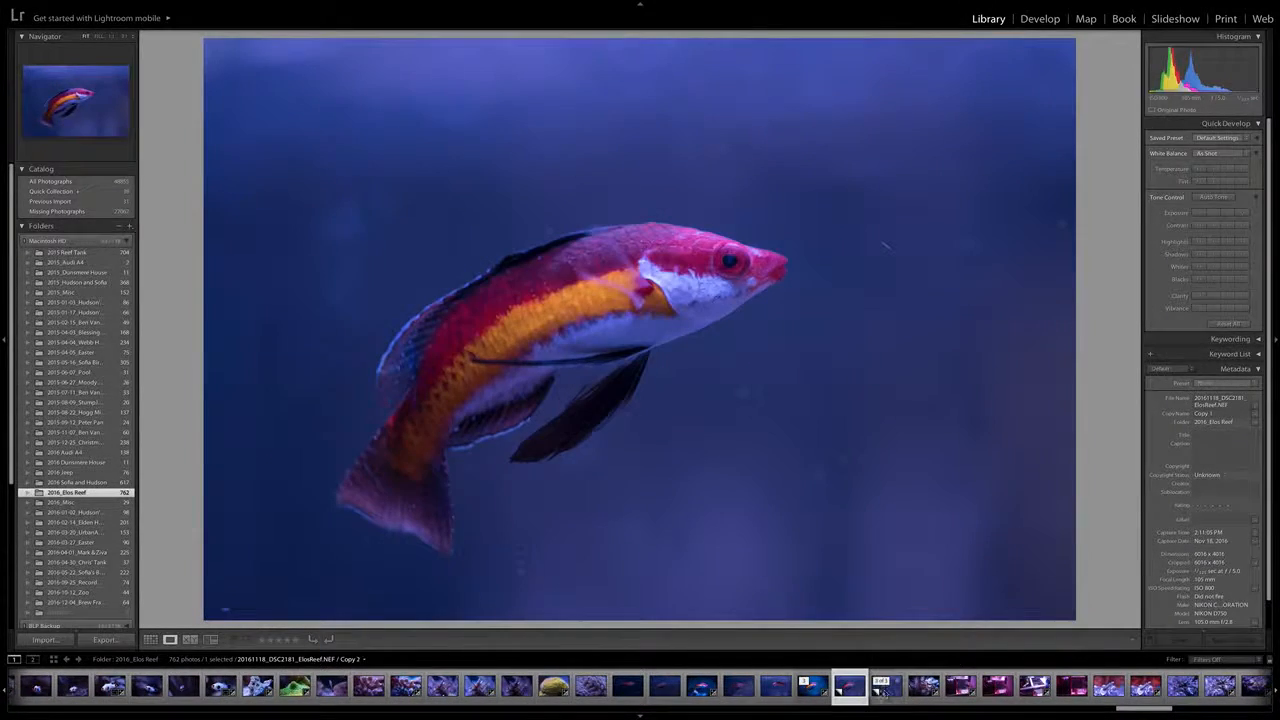
{"action": "left_click", "coordinate": [887, 690]}
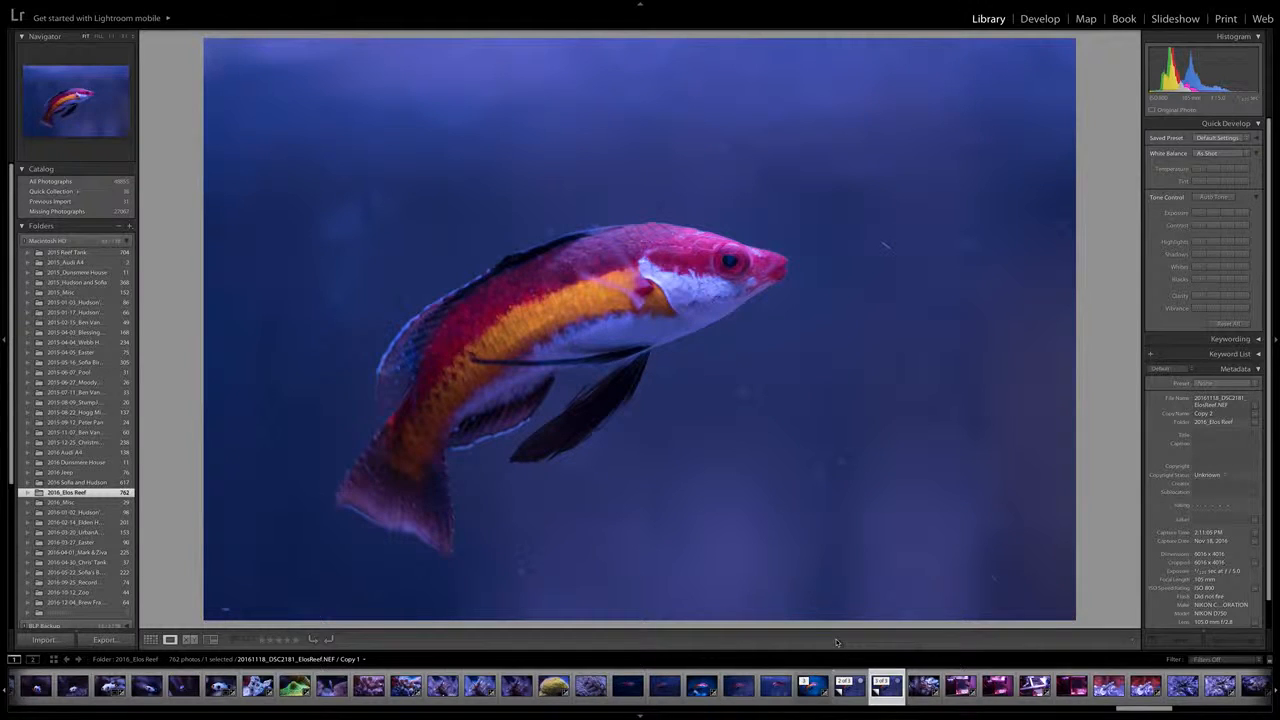
{"action": "left_click", "coordinate": [851, 690]}
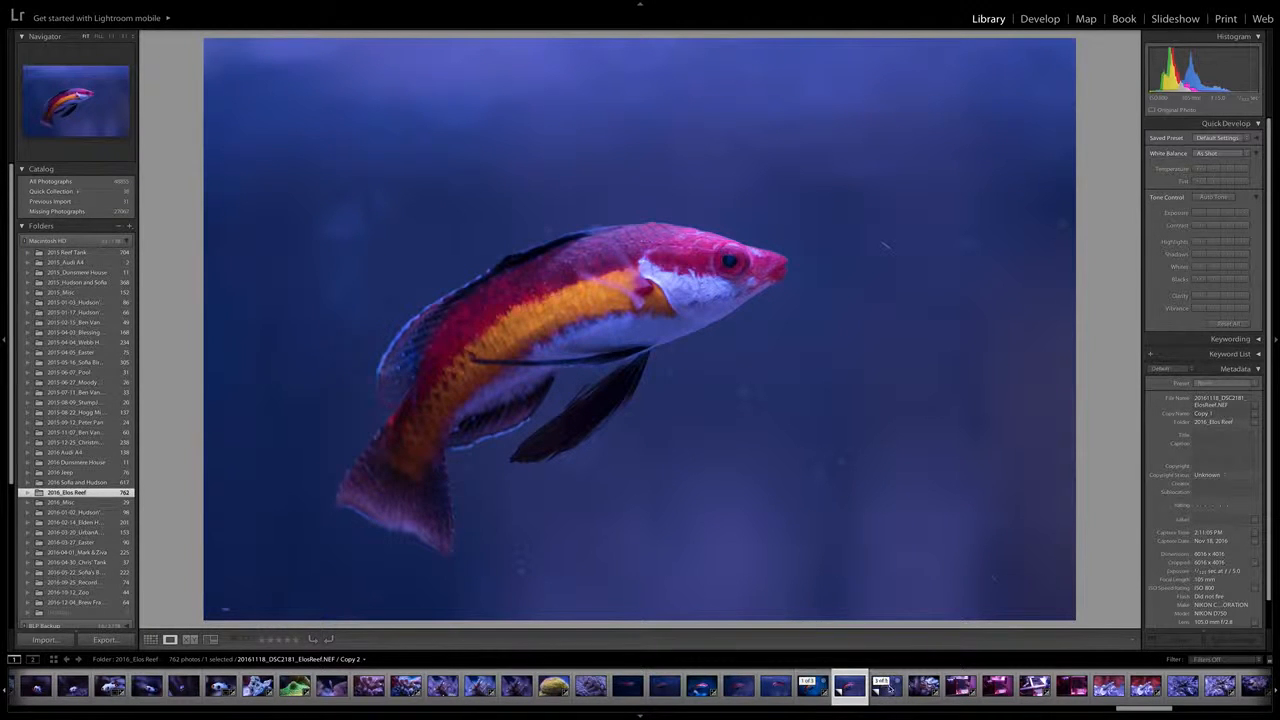
{"action": "left_click", "coordinate": [887, 689]}
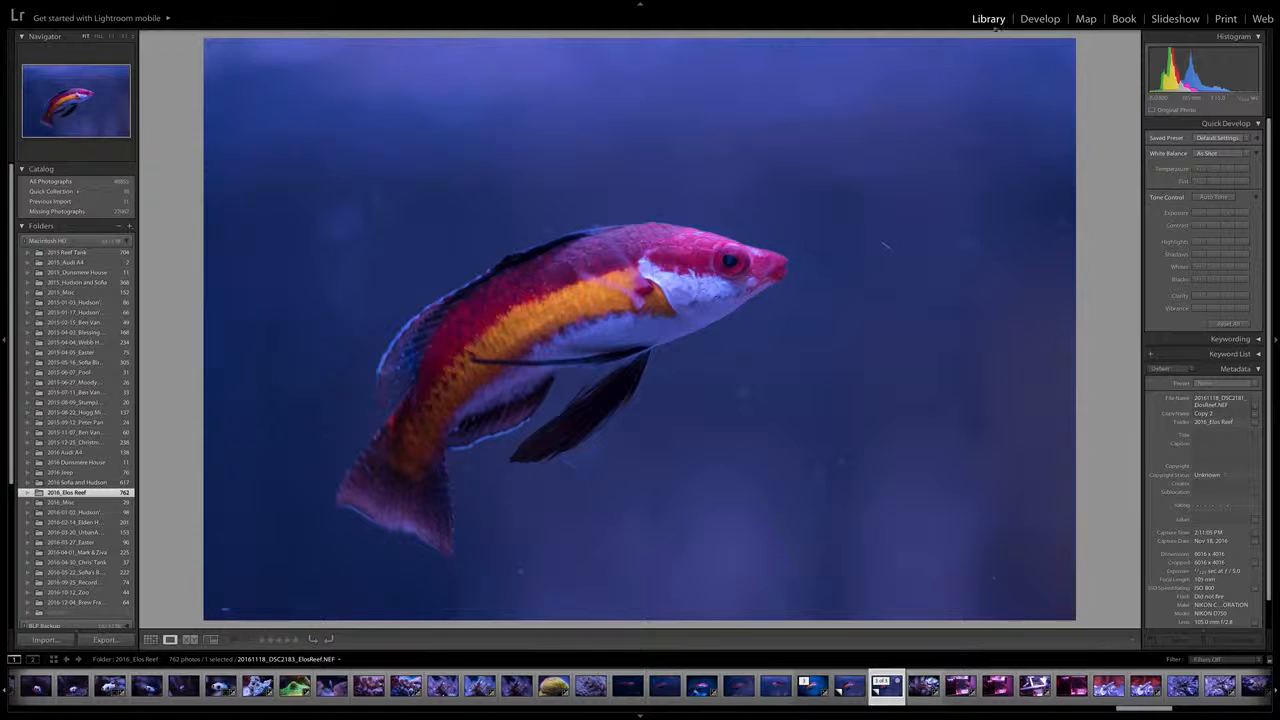
{"action": "left_click", "coordinate": [1037, 20]}
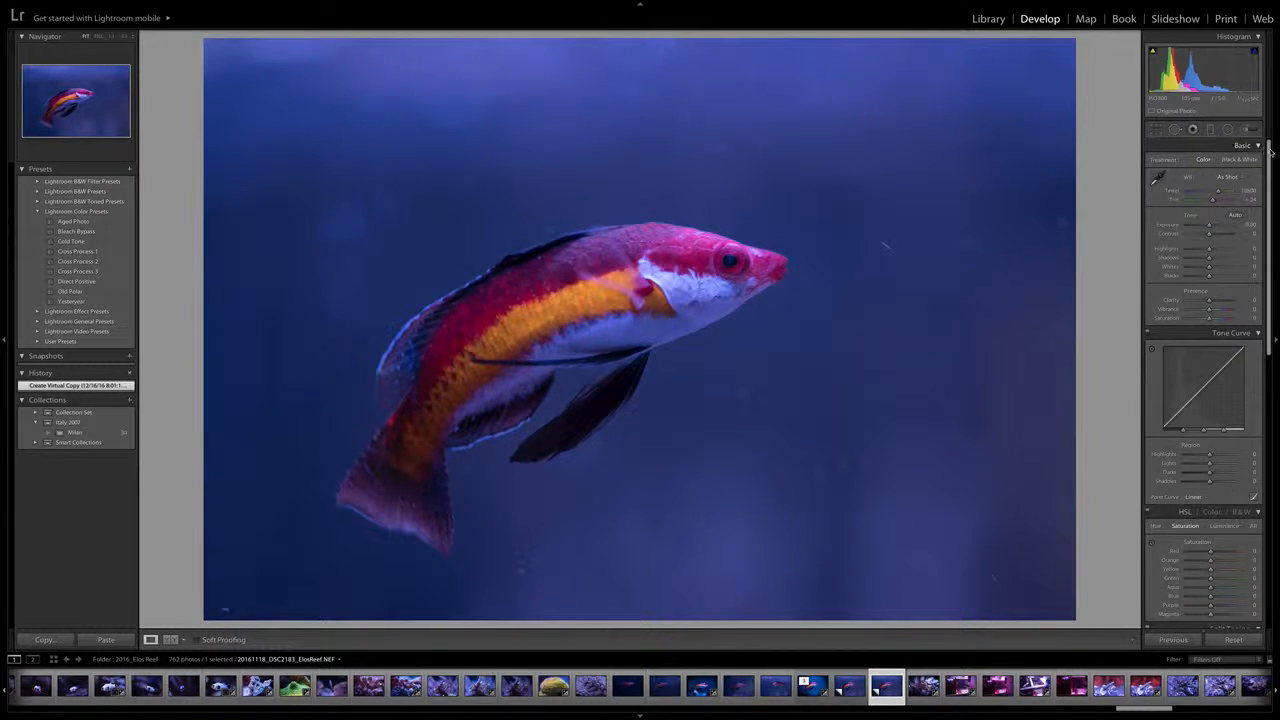
Warm the wrasse photo's white balance by setting the temperature to 15248
{"action": "mouse_move", "coordinate": [1270, 148]}
{"action": "left_mouse_down"}
{"action": "mouse_move", "coordinate": [1272, 385]}
{"action": "mouse_move", "coordinate": [1269, 128]}
{"action": "left_mouse_up"}
{"action": "left_click_drag", "start_coordinate": [1218, 192], "coordinate": [1208, 194]}
{"action": "mouse_move", "coordinate": [1203, 192]}
{"action": "left_mouse_down"}
{"action": "mouse_move", "coordinate": [1237, 193]}
{"action": "mouse_move", "coordinate": [1218, 193]}
{"action": "left_mouse_up"}
{"action": "left_click_drag", "start_coordinate": [1218, 192], "coordinate": [1224, 192]}
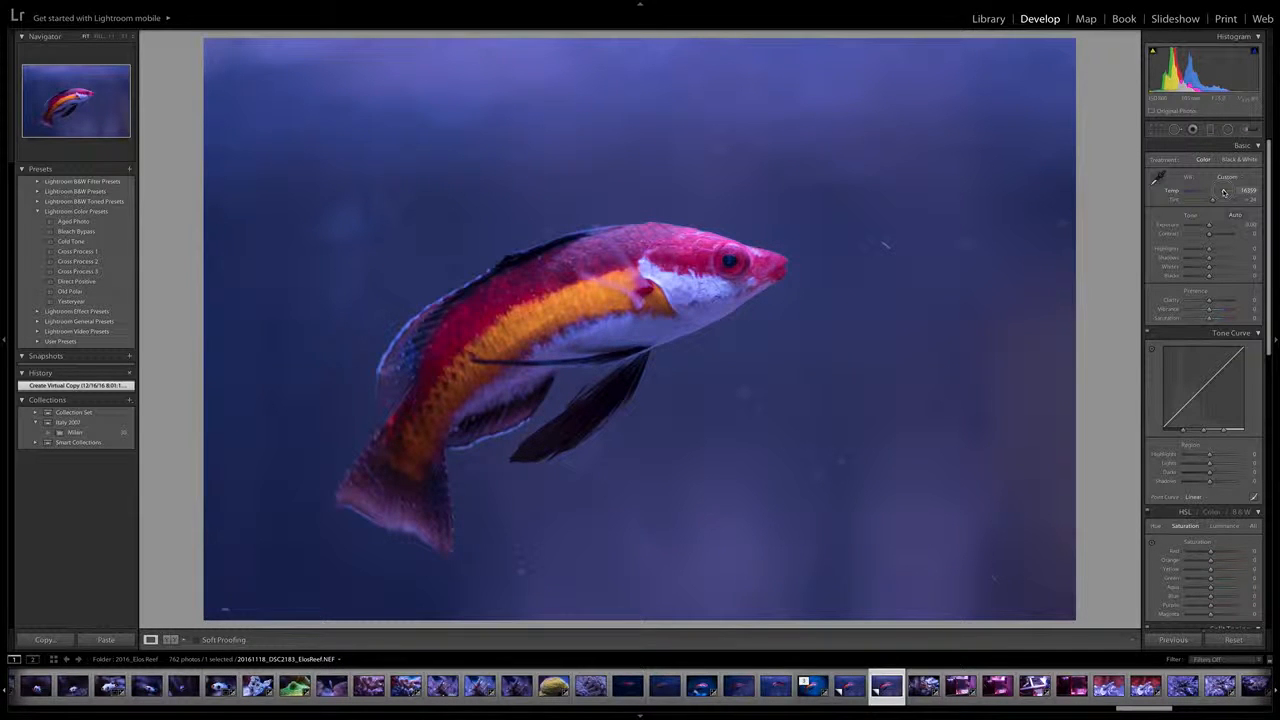
{"action": "left_click_drag", "start_coordinate": [1224, 192], "coordinate": [1221, 192]}
{"action": "left_click_drag", "start_coordinate": [1223, 192], "coordinate": [1223, 192]}
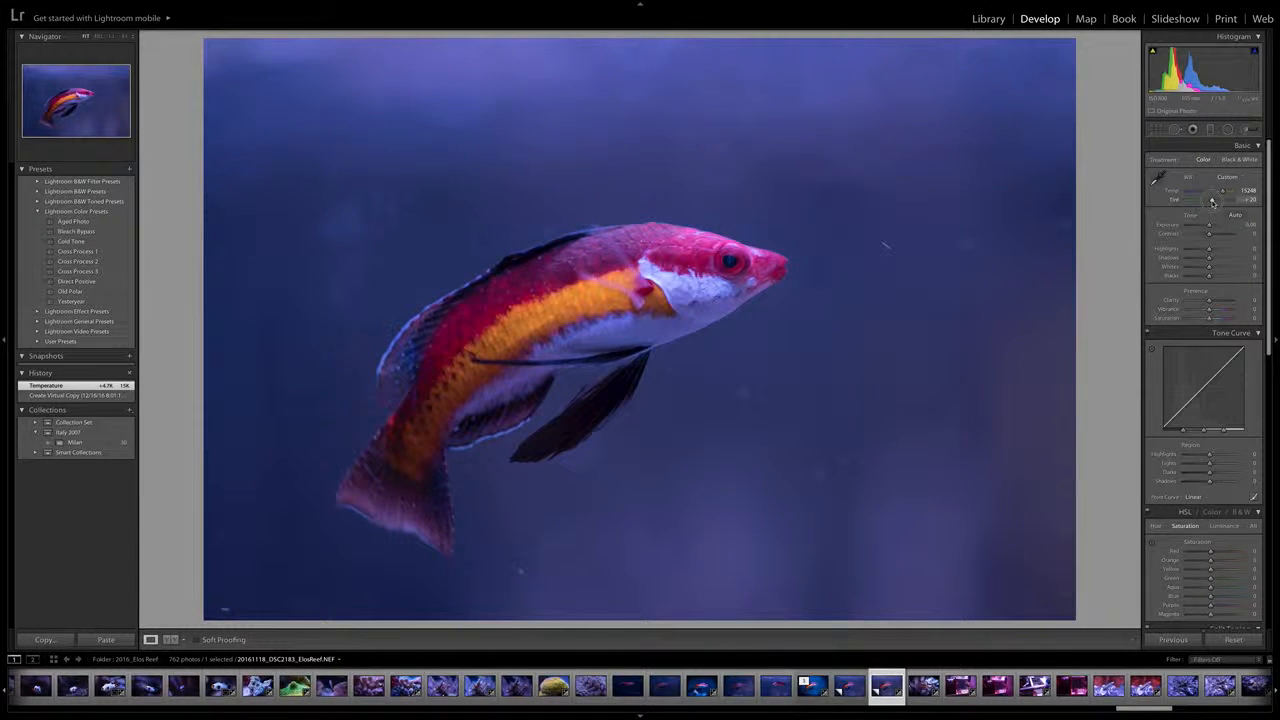
Set the white balance tint to 0
{"action": "left_click_drag", "start_coordinate": [1212, 201], "coordinate": [1211, 202]}
{"action": "double_click", "coordinate": [1210, 202]}
{"action": "left_click_drag", "start_coordinate": [1209, 202], "coordinate": [1210, 202]}
{"action": "double_click", "coordinate": [1210, 202]}
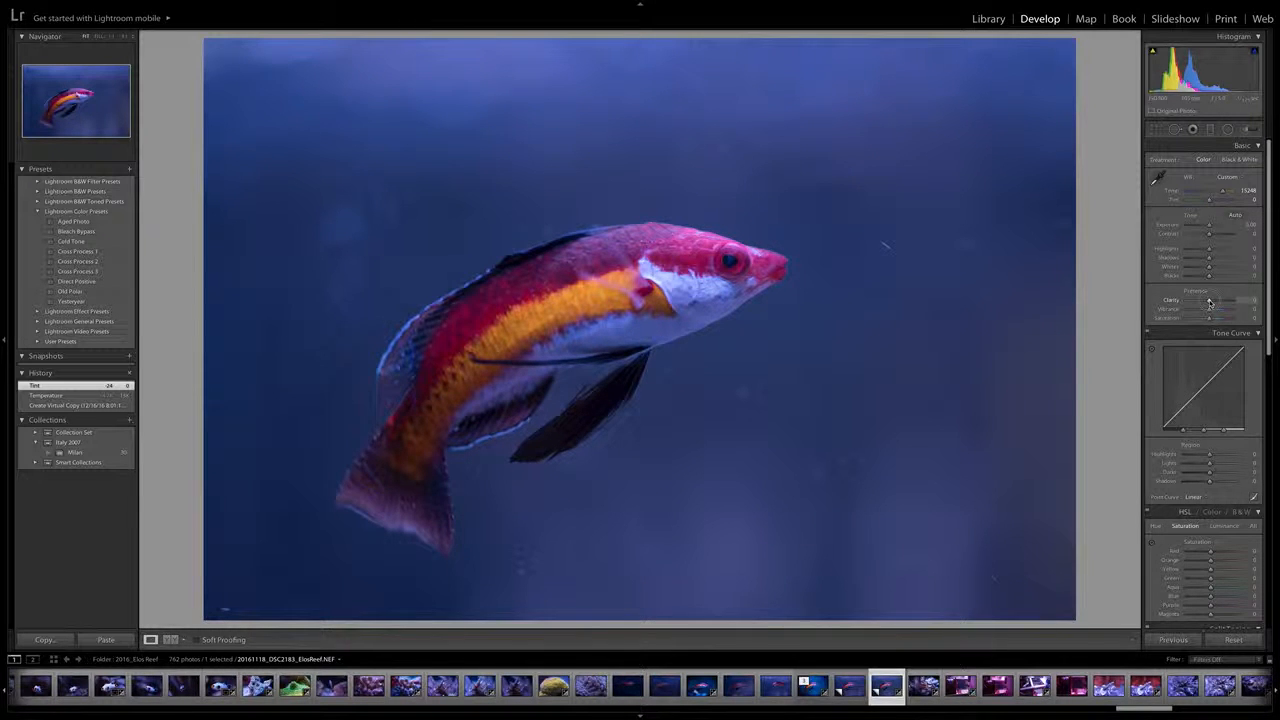
Set the photo's clarity to +20 and its saturation to +11
{"action": "mouse_move", "coordinate": [1209, 302]}
{"action": "left_mouse_down"}
{"action": "mouse_move", "coordinate": [1188, 304]}
{"action": "mouse_move", "coordinate": [1232, 302]}
{"action": "left_mouse_up"}
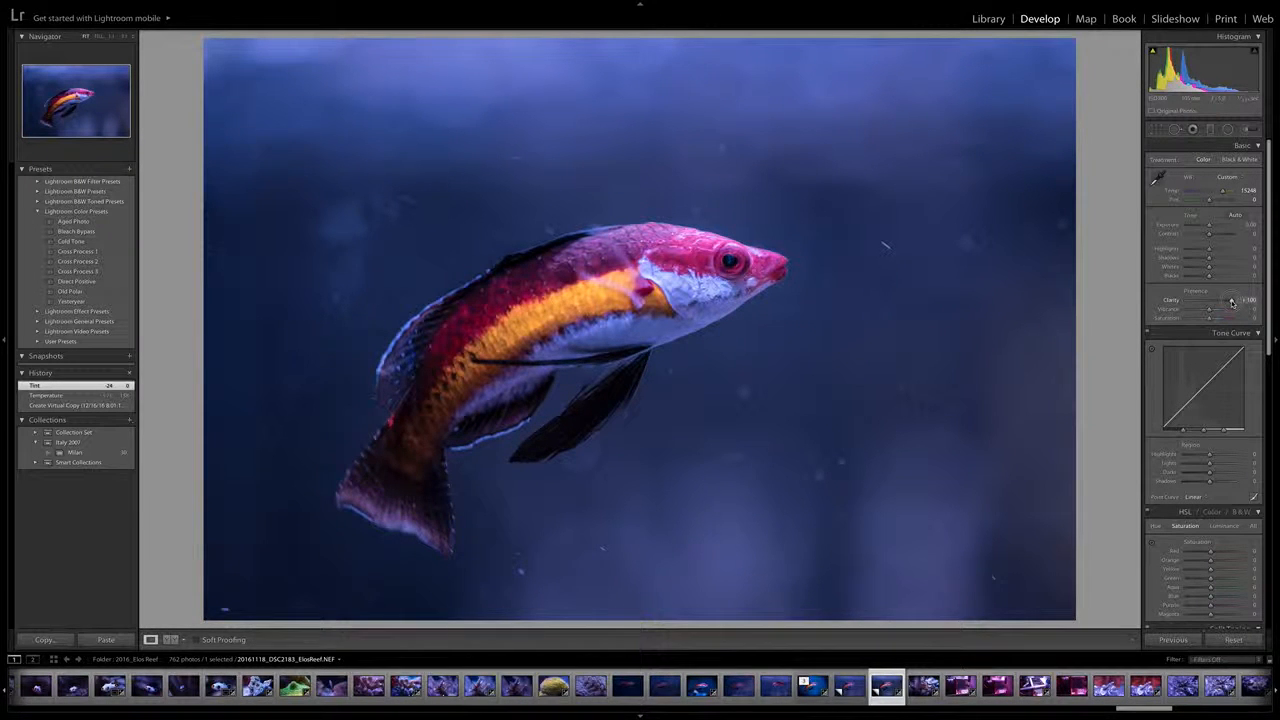
{"action": "left_click_drag", "start_coordinate": [1232, 301], "coordinate": [1215, 303]}
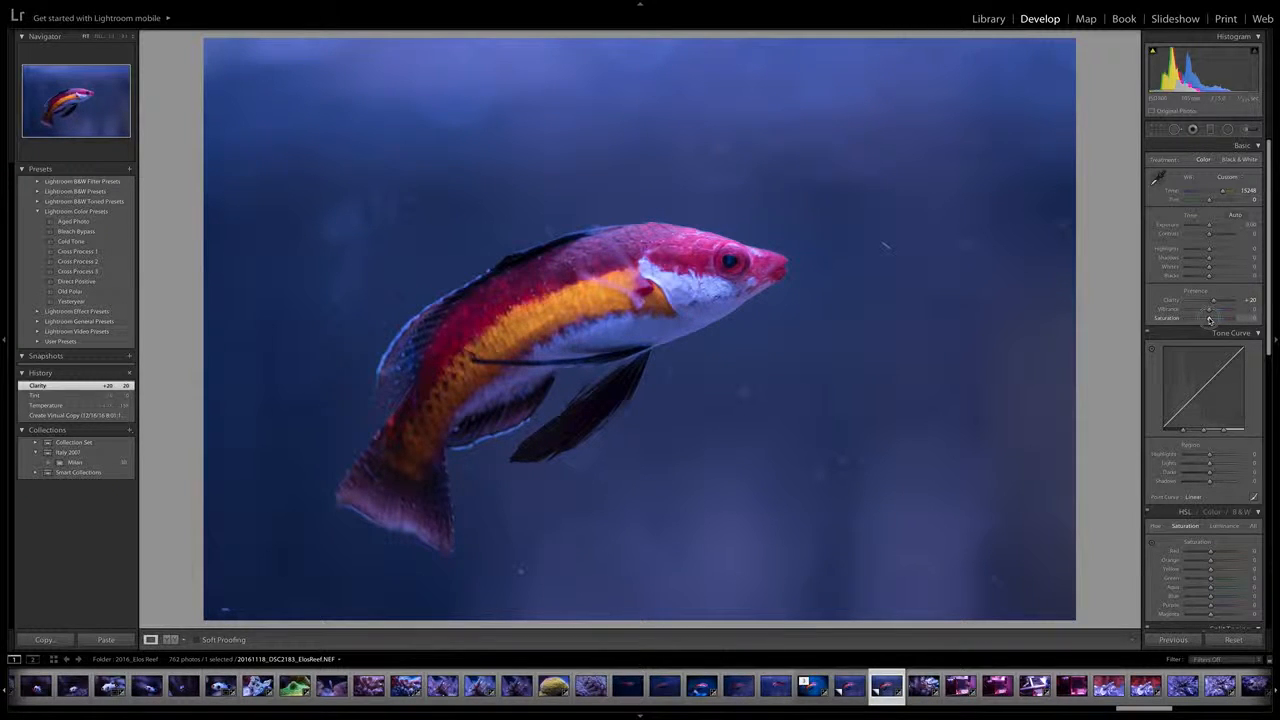
{"action": "left_click_drag", "start_coordinate": [1209, 320], "coordinate": [1213, 320]}
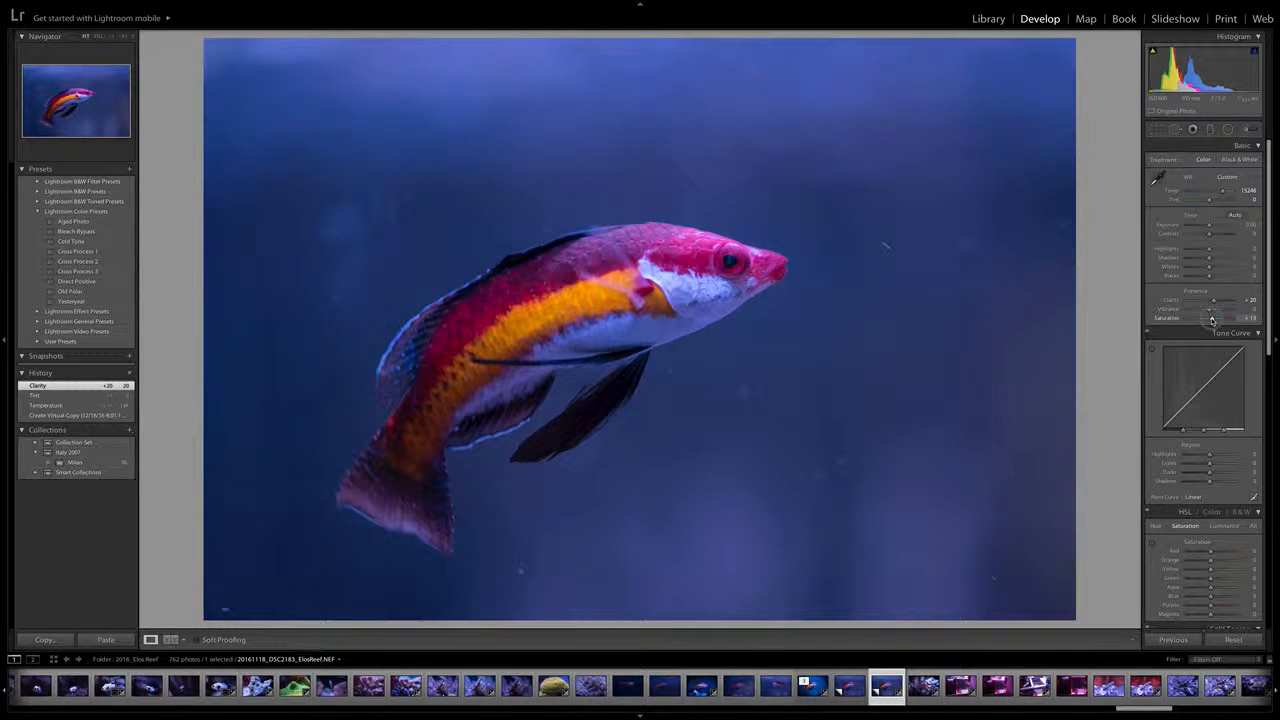
{"action": "left_click_drag", "start_coordinate": [1213, 321], "coordinate": [1211, 321]}
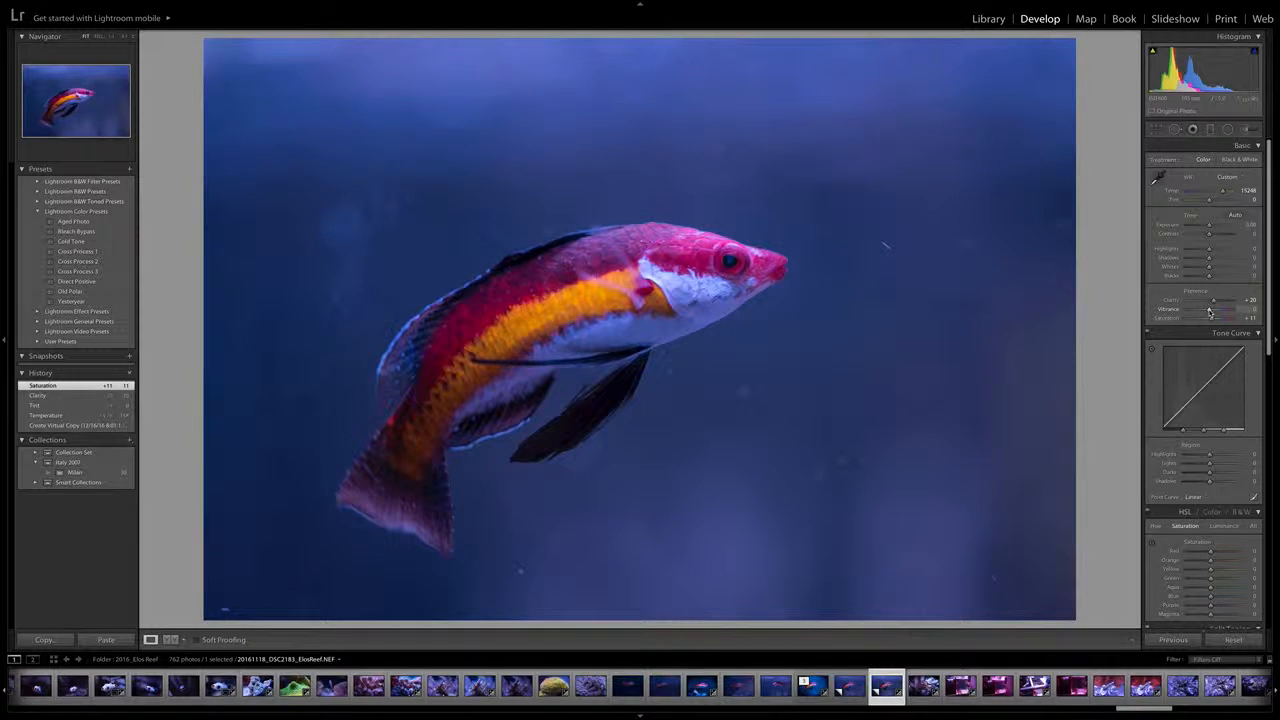
Set the vibrance to +9 and the contrast to +9
{"action": "left_click_drag", "start_coordinate": [1209, 311], "coordinate": [1212, 312]}
{"action": "left_click_drag", "start_coordinate": [1210, 311], "coordinate": [1210, 311]}
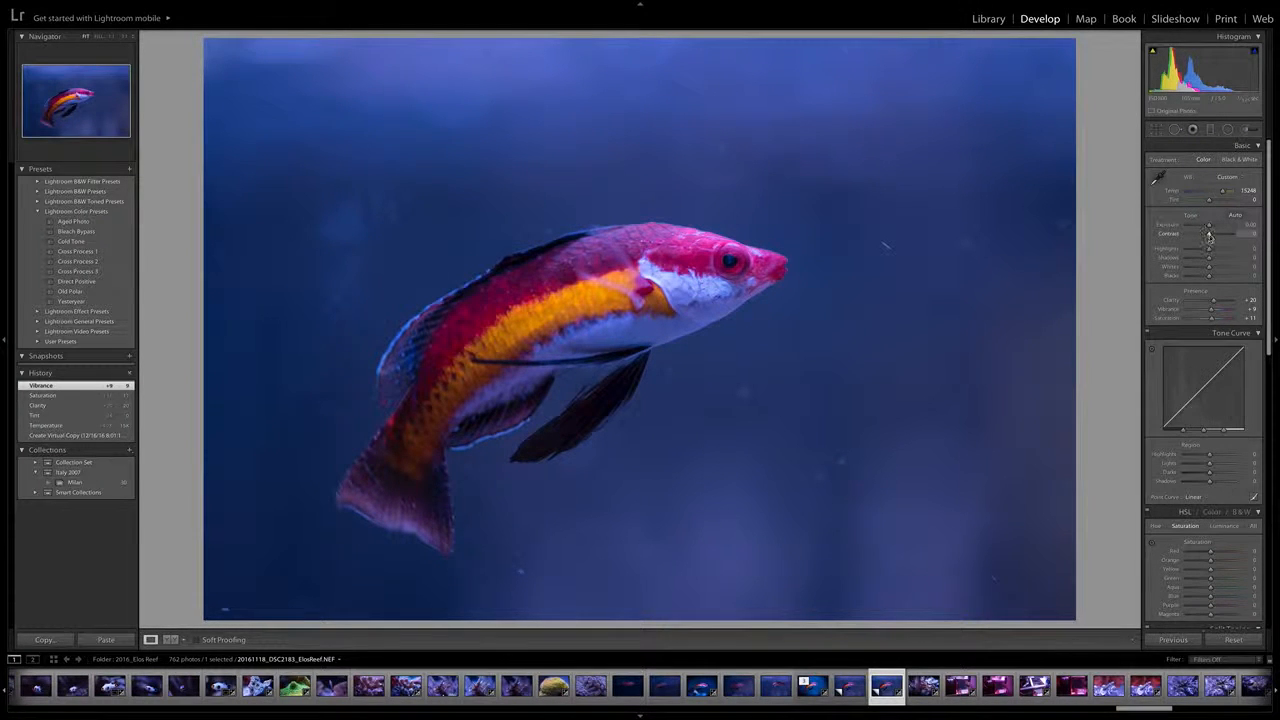
{"action": "left_click_drag", "start_coordinate": [1210, 236], "coordinate": [1211, 236]}
{"action": "left_click_drag", "start_coordinate": [1211, 236], "coordinate": [1211, 236]}
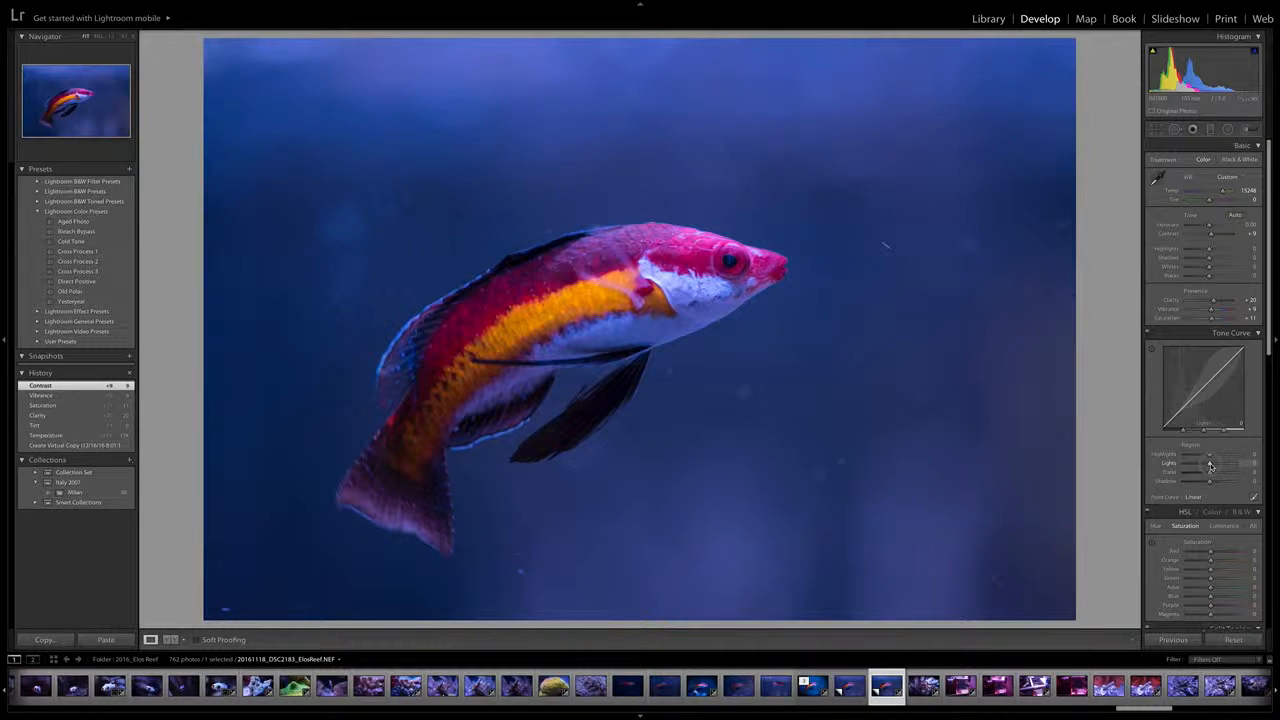
Shape the tone curve by setting Lights to +31 and Shadows to -9
{"action": "left_click_drag", "start_coordinate": [1210, 465], "coordinate": [1215, 465]}
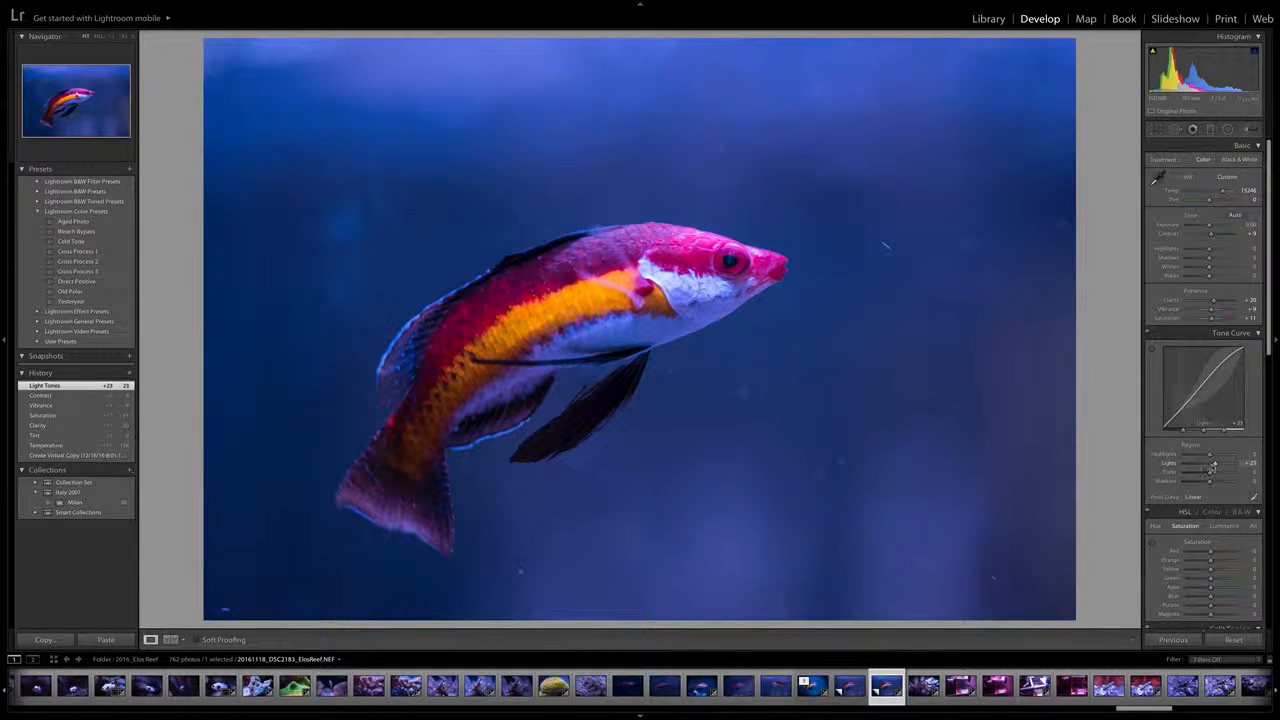
{"action": "left_click_drag", "start_coordinate": [1216, 465], "coordinate": [1250, 464]}
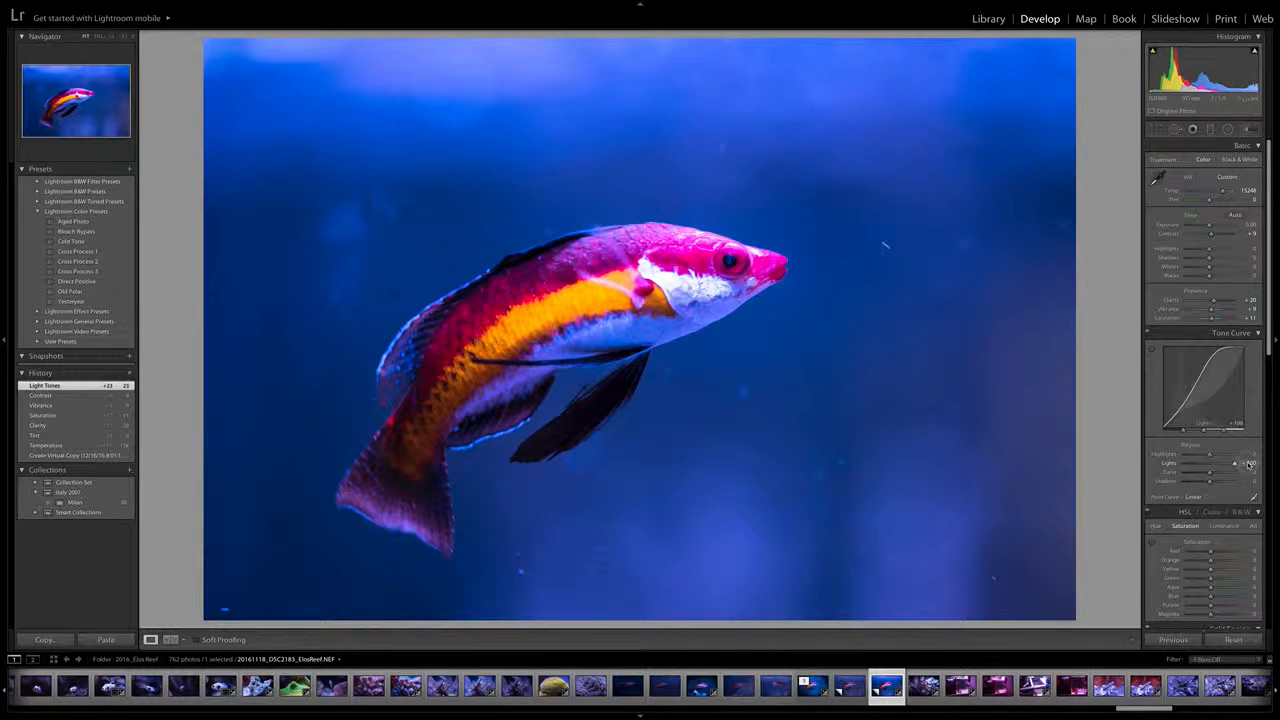
{"action": "left_click_drag", "start_coordinate": [1250, 464], "coordinate": [1217, 464]}
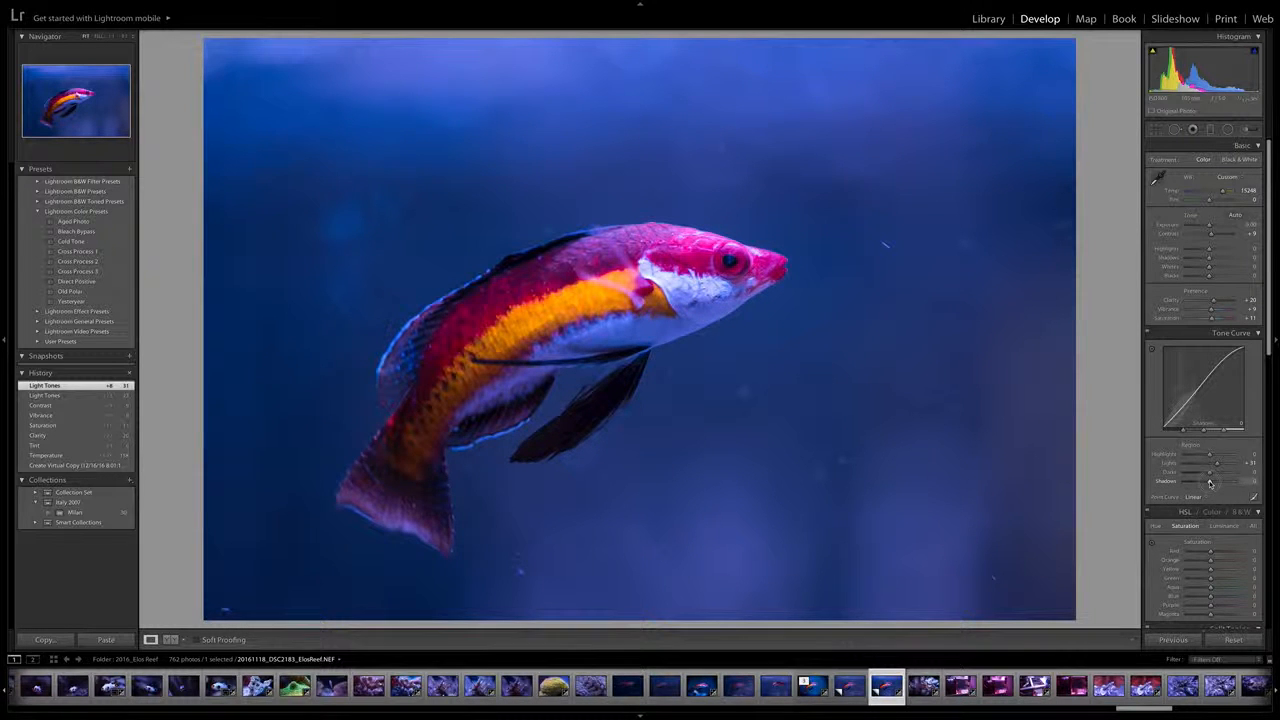
{"action": "left_click_drag", "start_coordinate": [1210, 483], "coordinate": [1207, 483]}
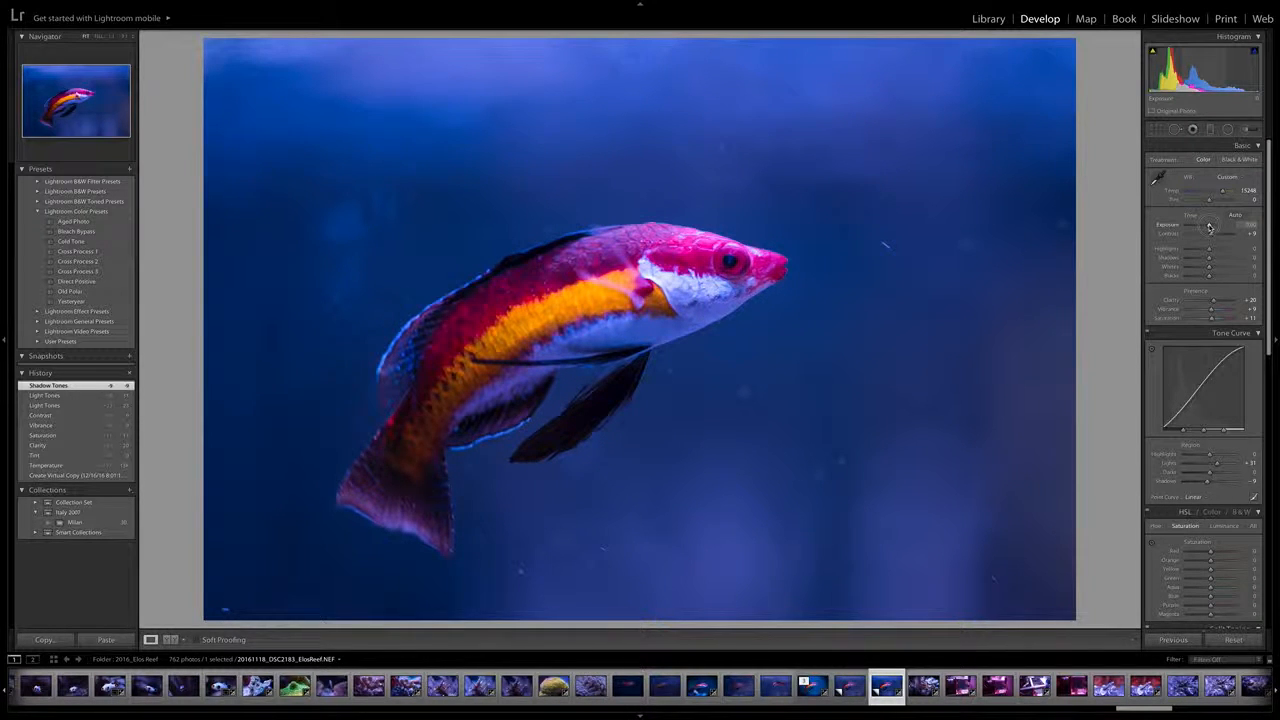
Raise the photo's exposure to +0.20
{"action": "left_click_drag", "start_coordinate": [1210, 226], "coordinate": [1211, 227]}
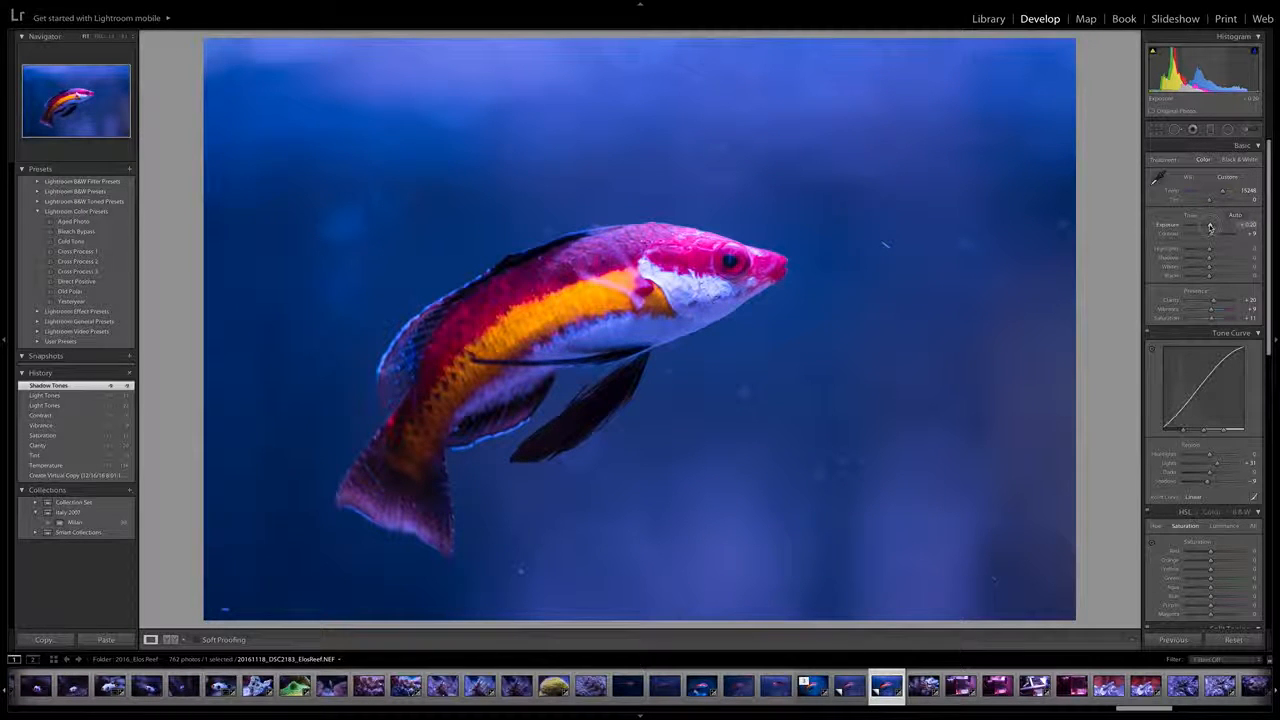
{"action": "left_click_drag", "start_coordinate": [1210, 226], "coordinate": [1209, 226]}
{"action": "left_click_drag", "start_coordinate": [1210, 228], "coordinate": [1210, 228]}
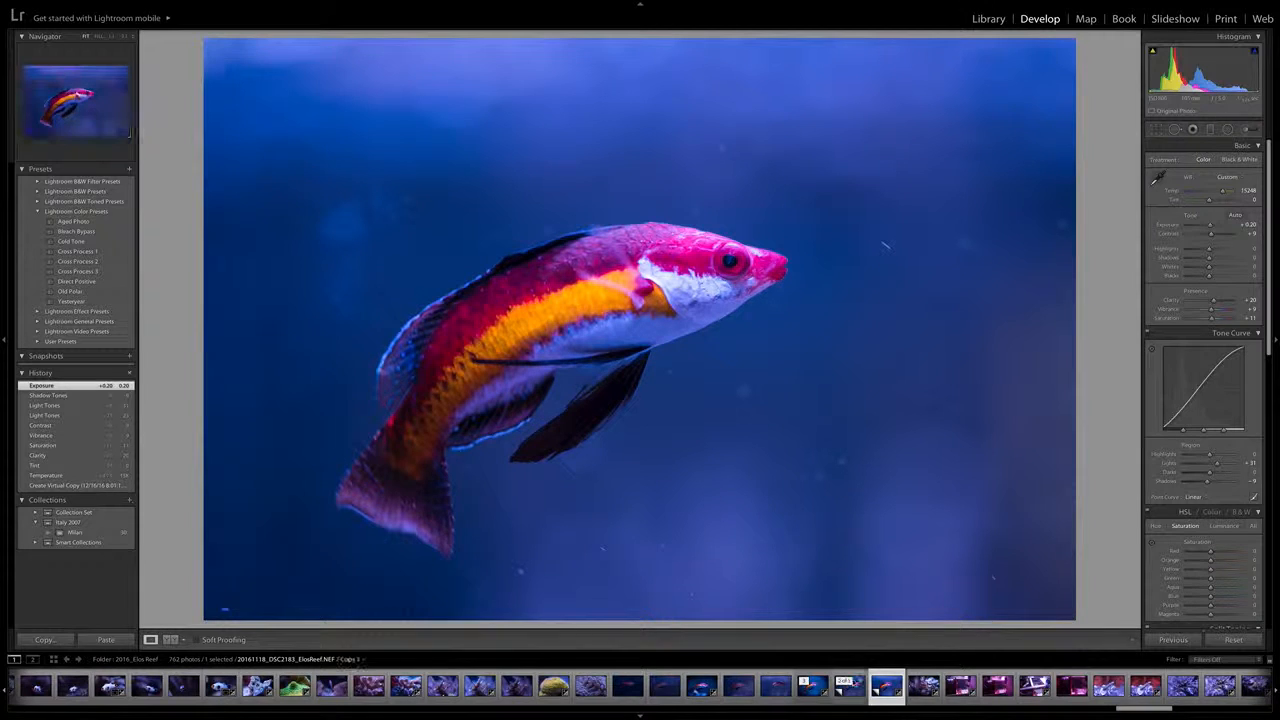
Compare the edited Copy 2 with the unedited Copy 1 by switching back and forth between them
{"action": "left_click", "coordinate": [852, 690]}
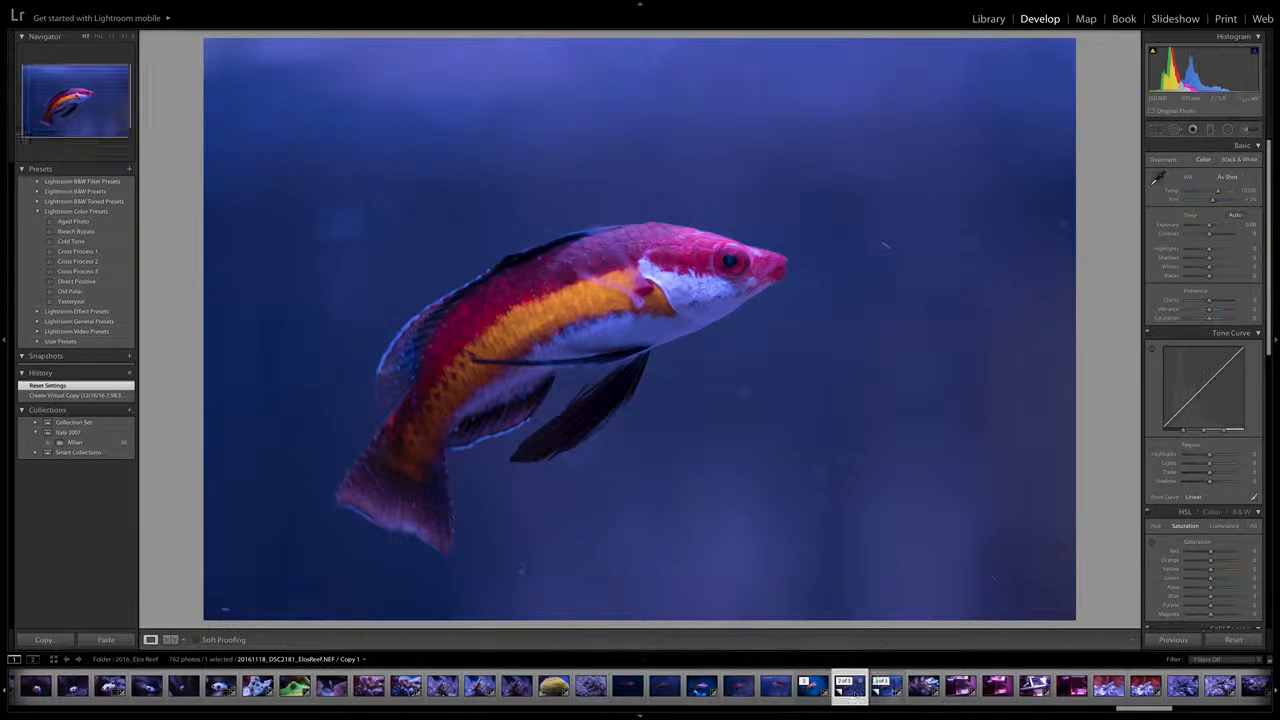
{"action": "left_click", "coordinate": [888, 692]}
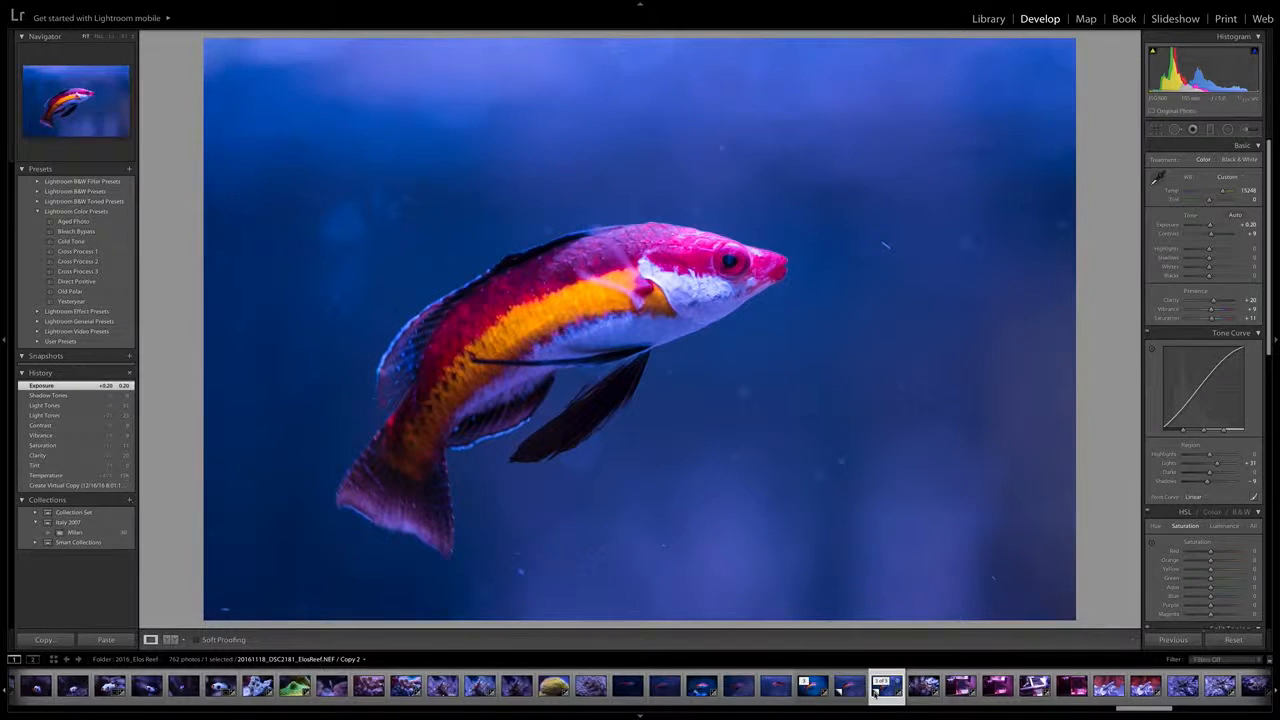
{"action": "left_click", "coordinate": [850, 692]}
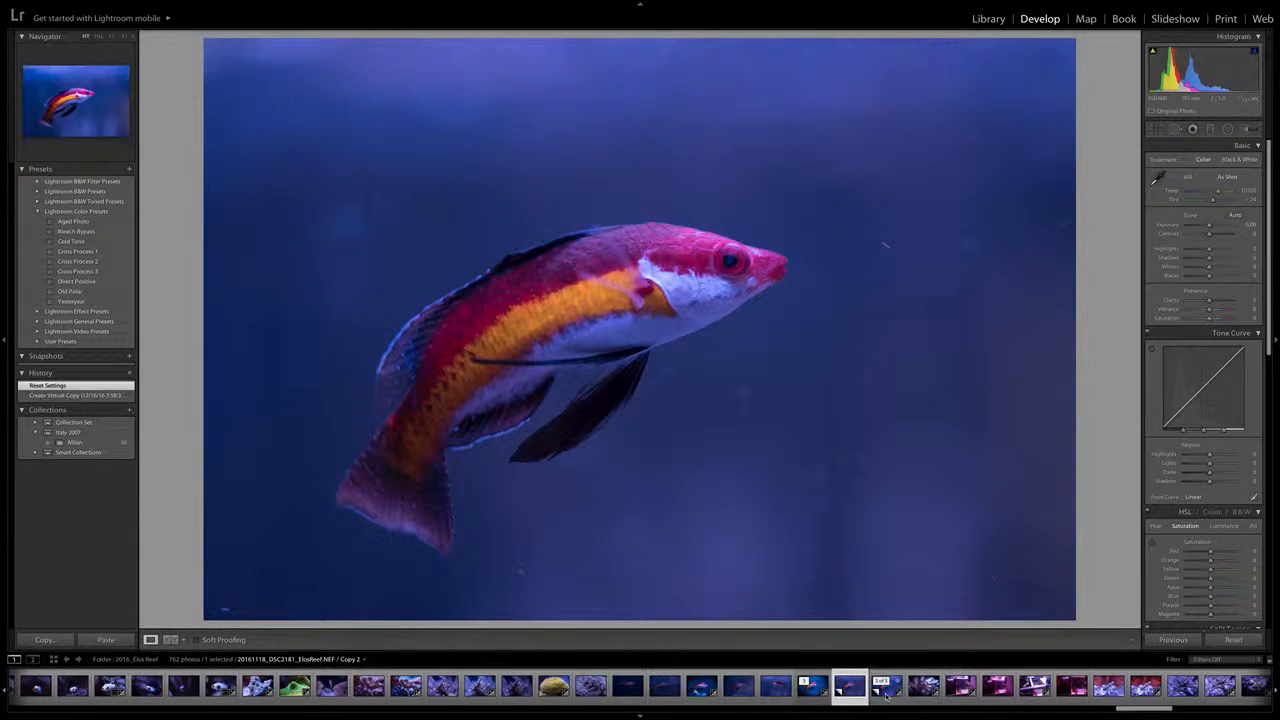
{"action": "left_click", "coordinate": [886, 690]}
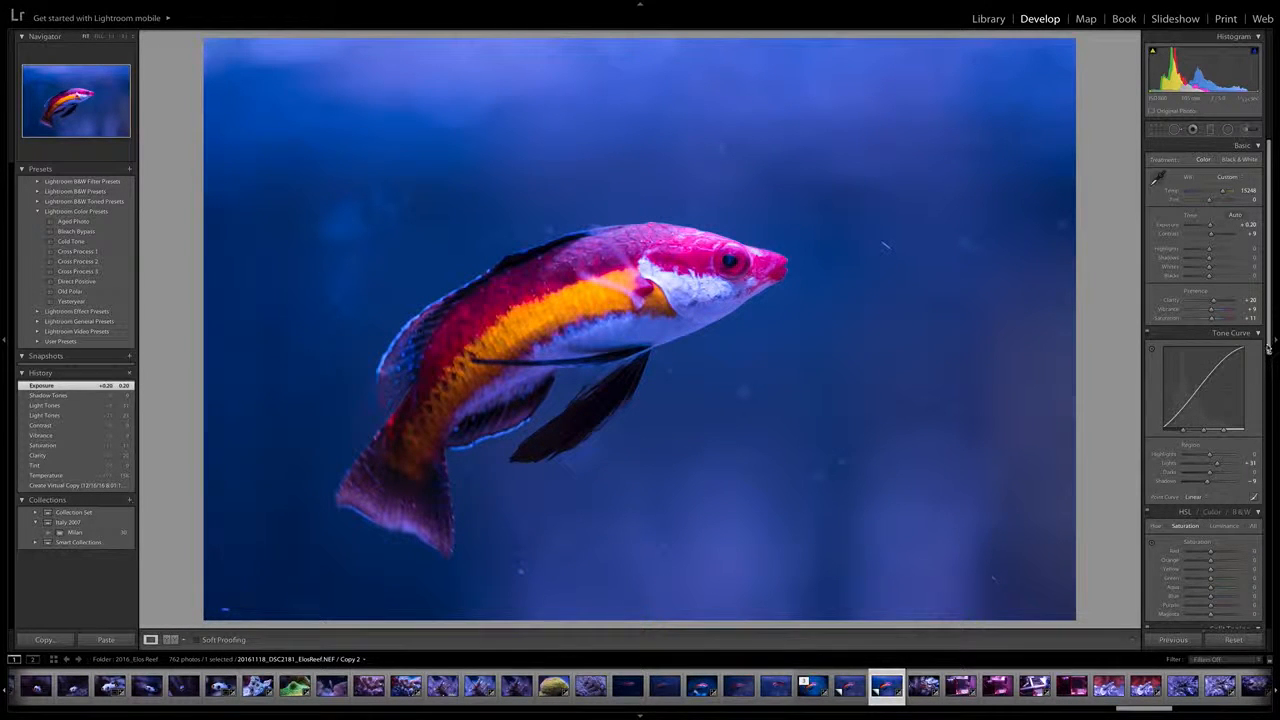
Try the lens profile corrections on the edited copy and turn them off again
{"action": "left_click_drag", "start_coordinate": [1268, 347], "coordinate": [1265, 619]}
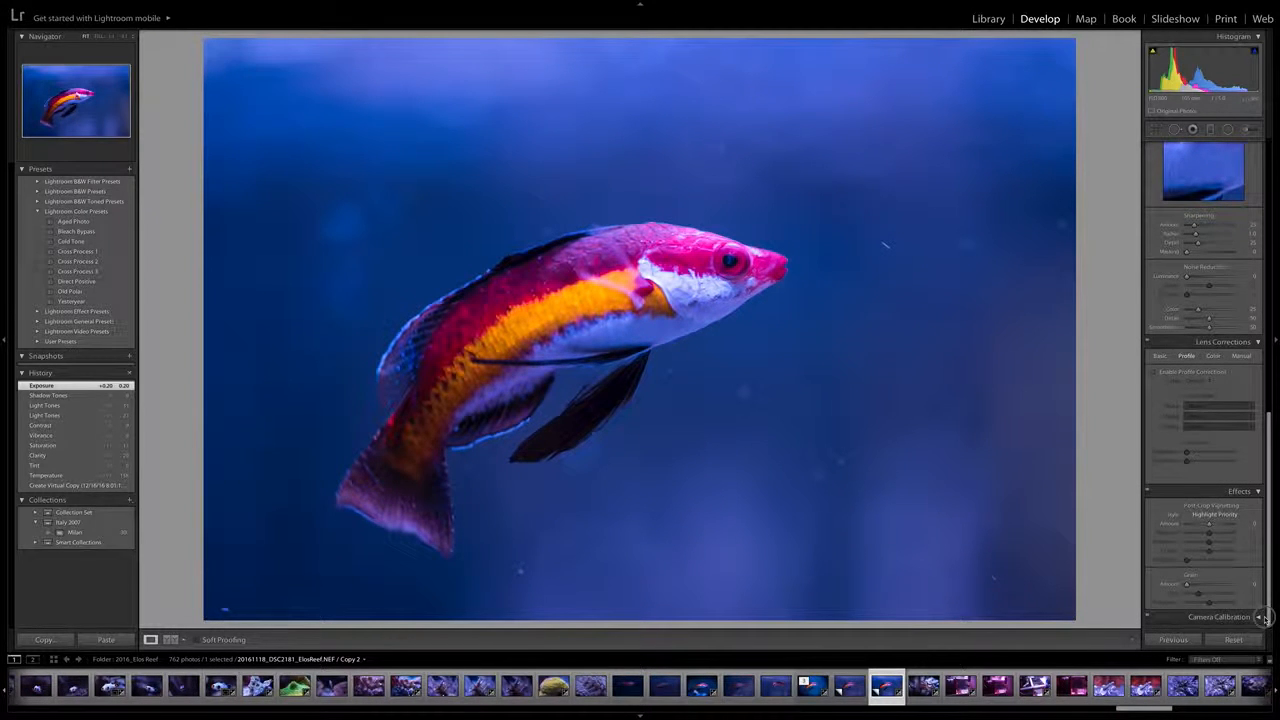
{"action": "scroll", "coordinate": [1265, 619], "scroll_direction": "up", "scroll_amount": 1}
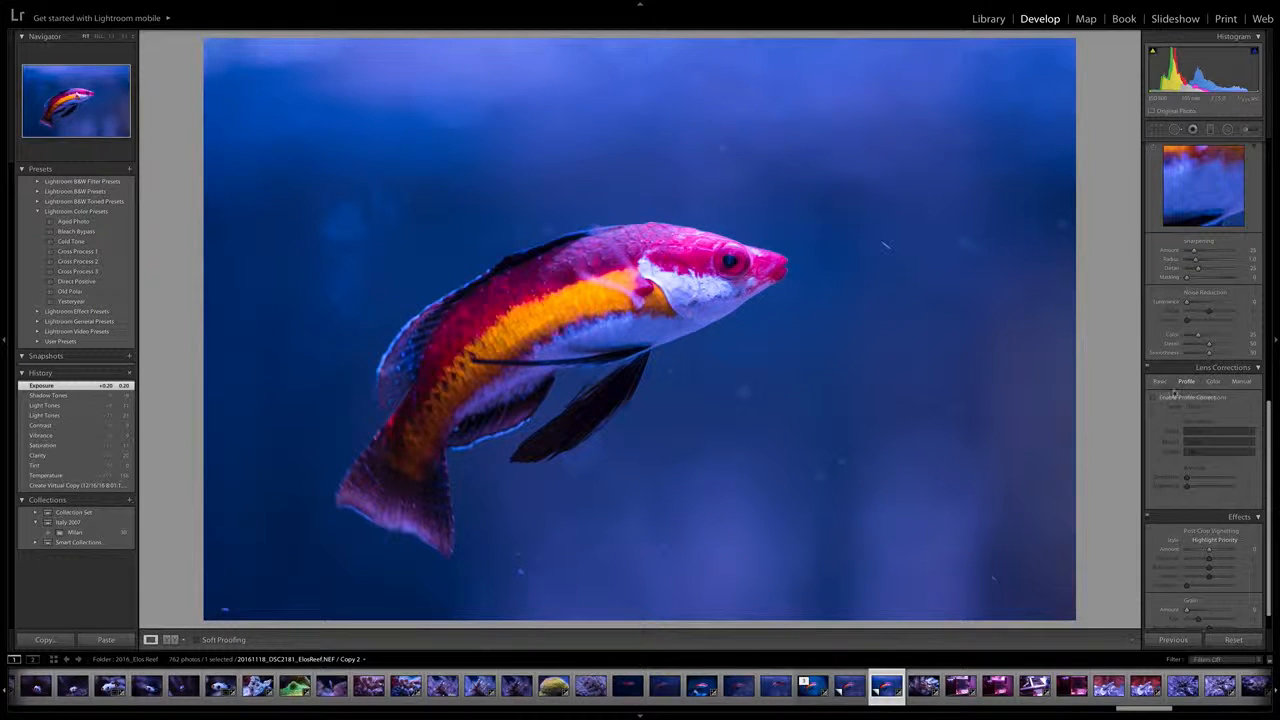
{"action": "mouse_move", "coordinate": [1269, 410]}
{"action": "left_mouse_down"}
{"action": "mouse_move", "coordinate": [1268, 145]}
{"action": "mouse_move", "coordinate": [1271, 400]}
{"action": "left_mouse_up"}
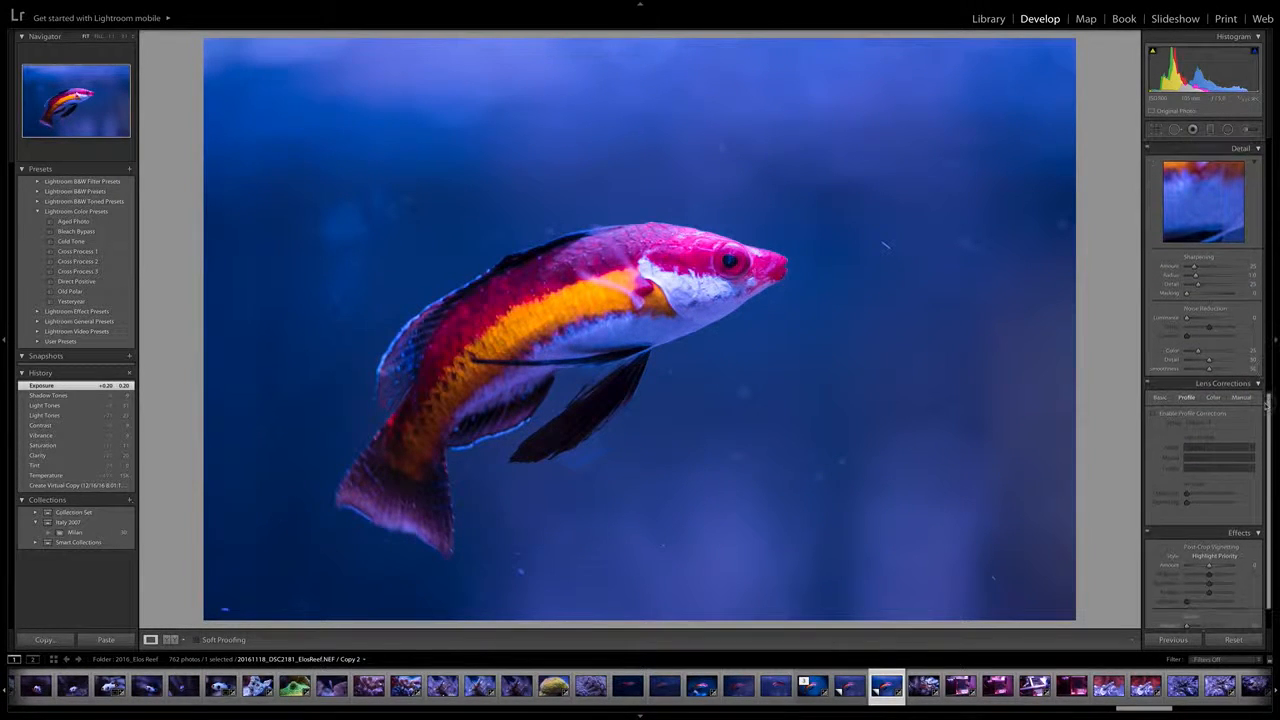
{"action": "left_click", "coordinate": [1155, 414]}
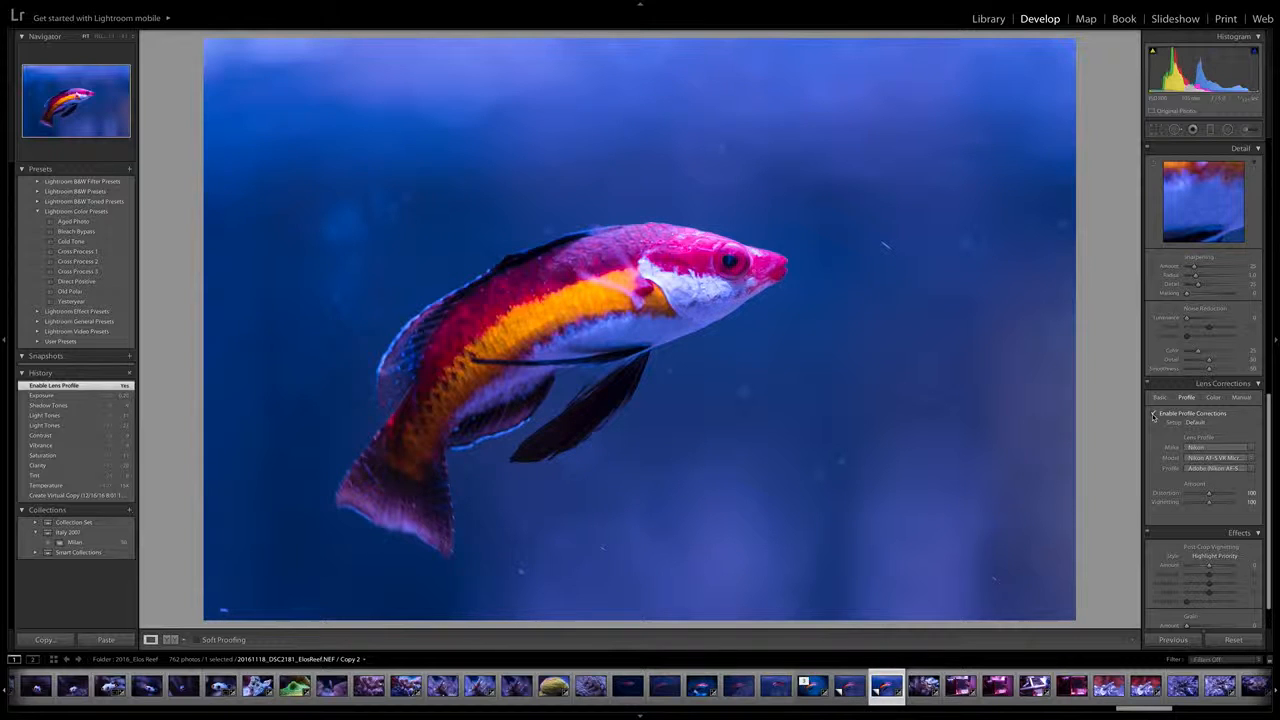
{"action": "left_click", "coordinate": [1153, 415]}
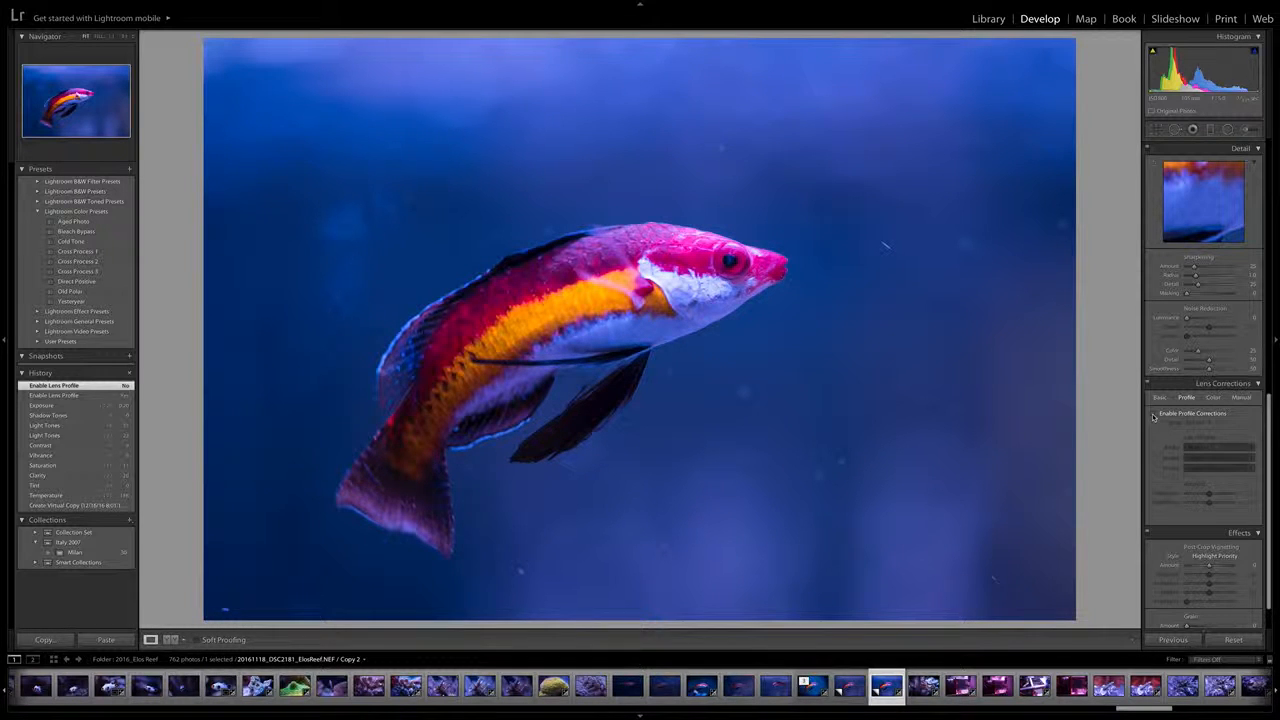
Switch the lens profile corrections on and off to compare their effect, leaving them enabled
{"action": "left_click", "coordinate": [1153, 415]}
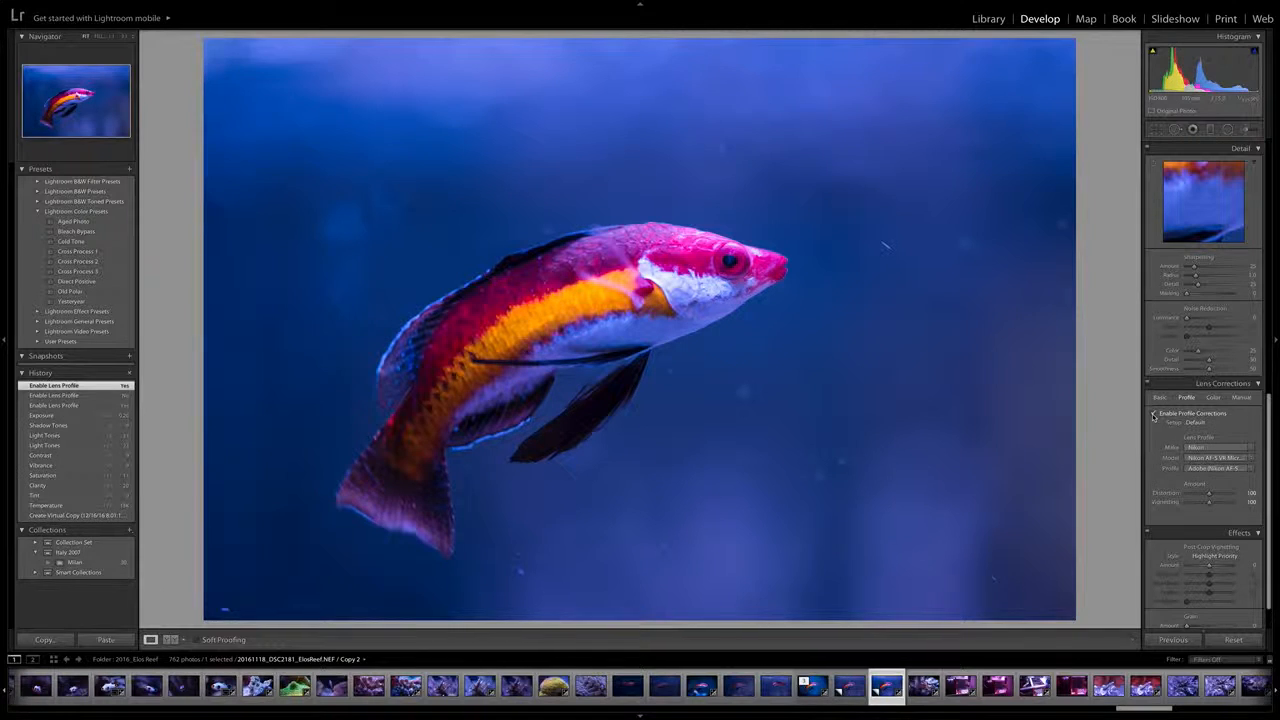
{"action": "left_click", "coordinate": [1153, 415]}
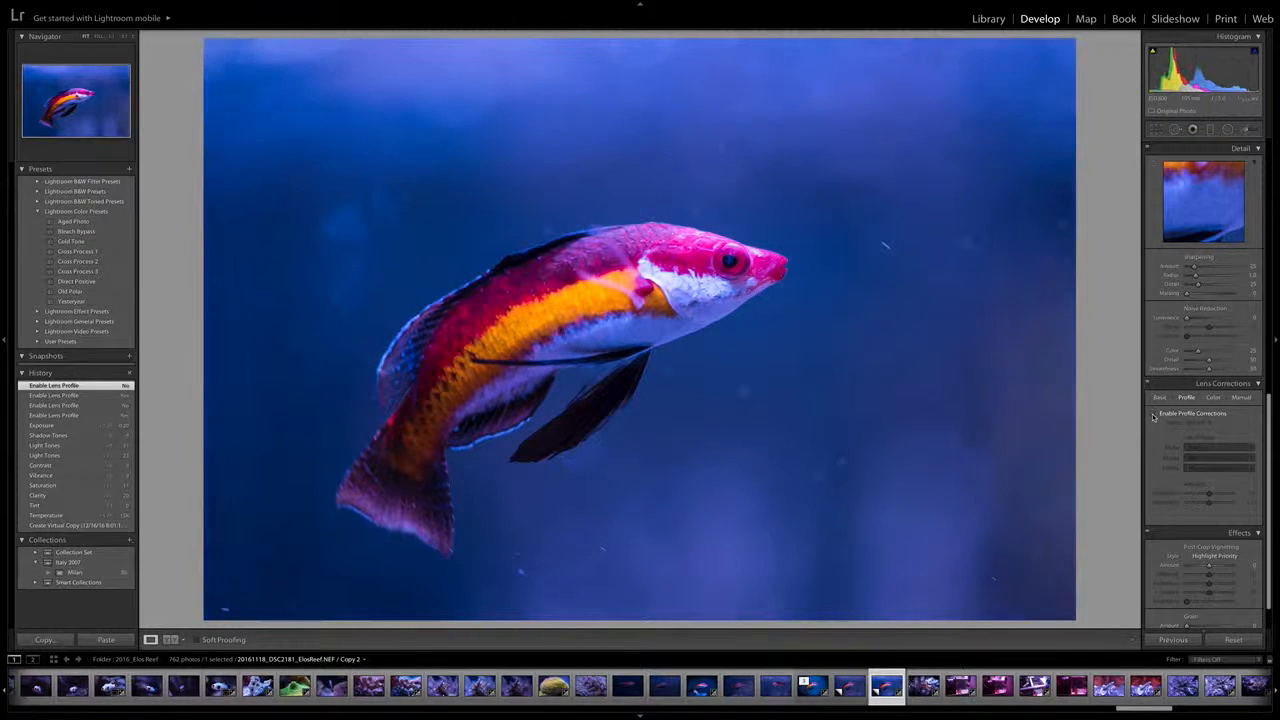
{"action": "left_click", "coordinate": [1153, 415]}
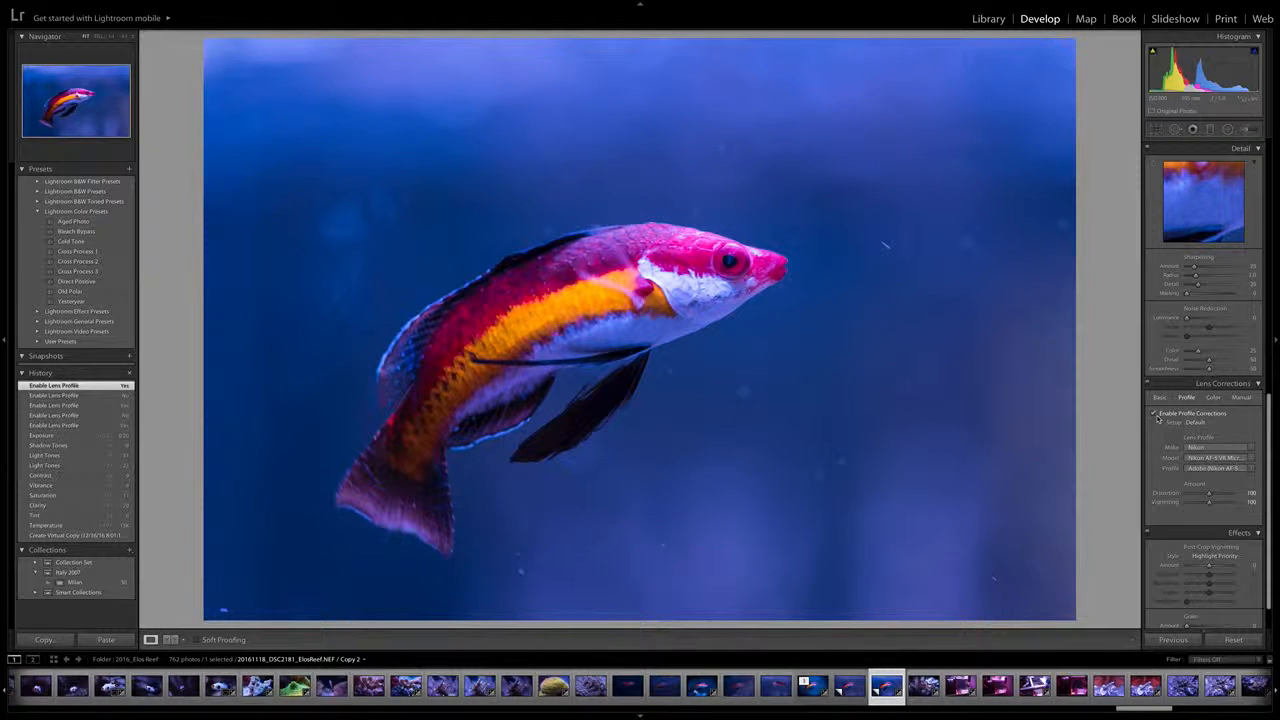
{"action": "left_click", "coordinate": [1153, 413]}
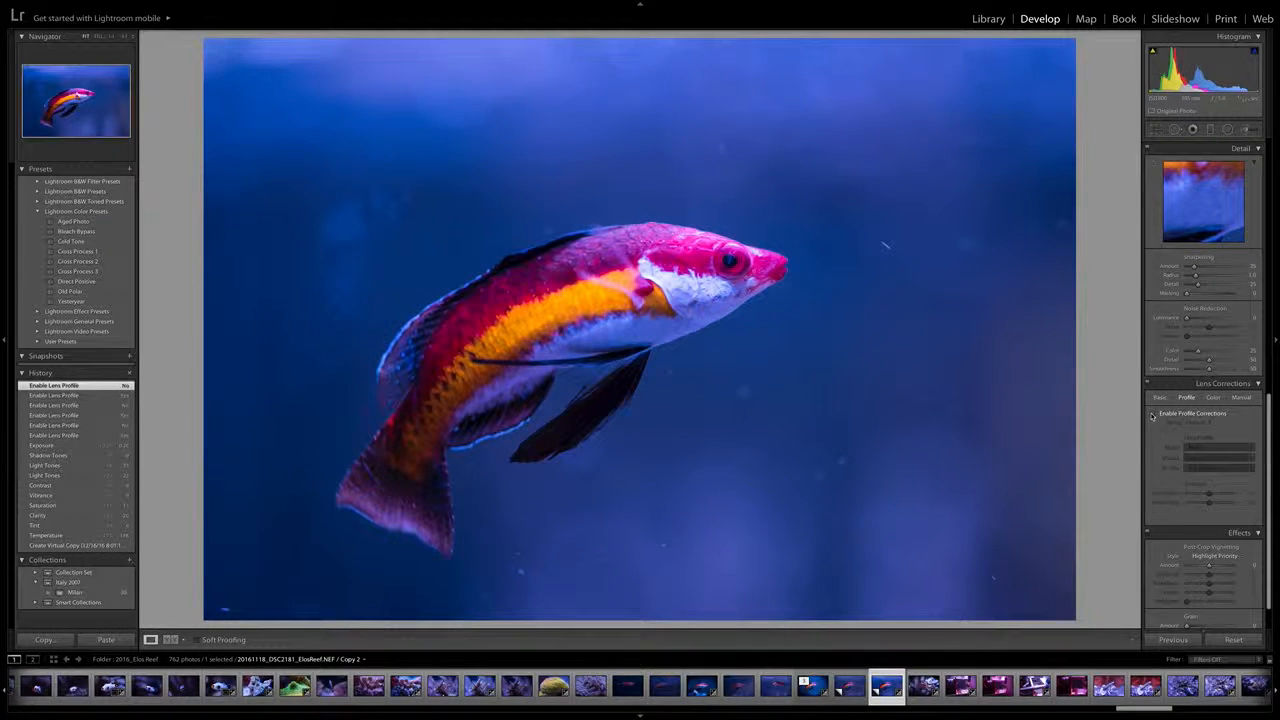
{"action": "left_click", "coordinate": [1153, 413]}
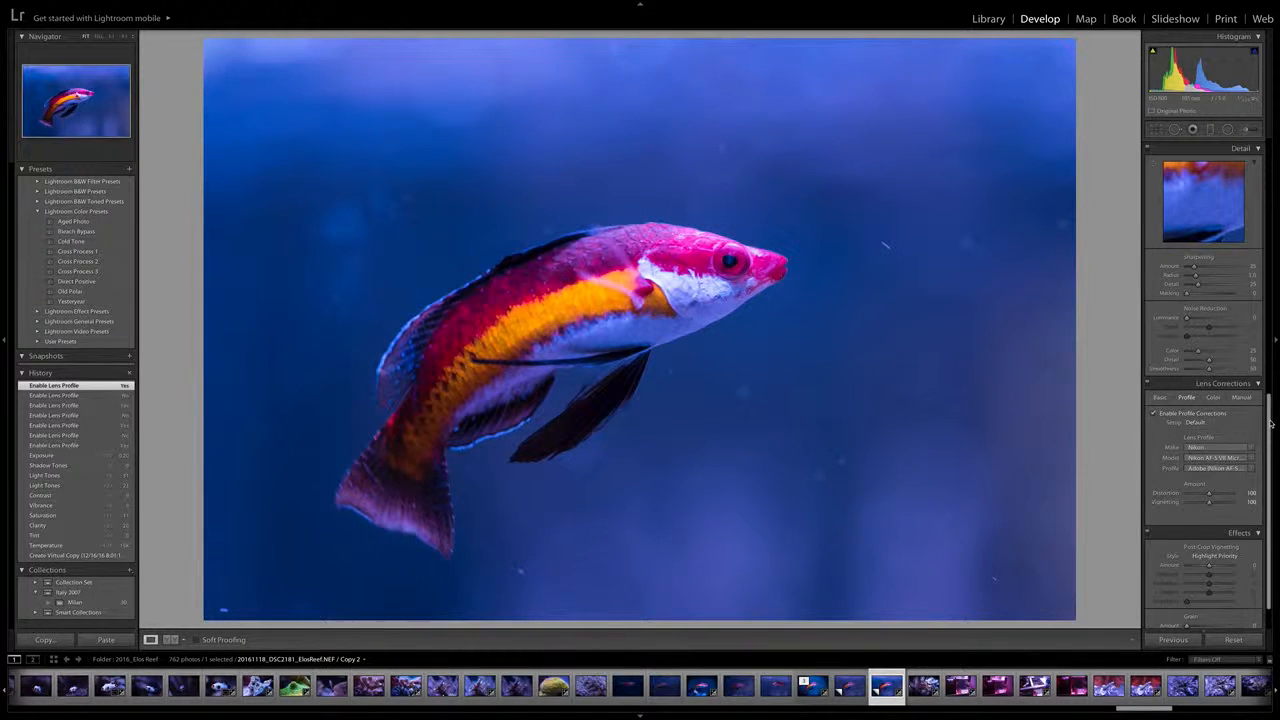
Raise the photo's sharpening amount to 47
{"action": "left_click_drag", "start_coordinate": [1270, 420], "coordinate": [1272, 356]}
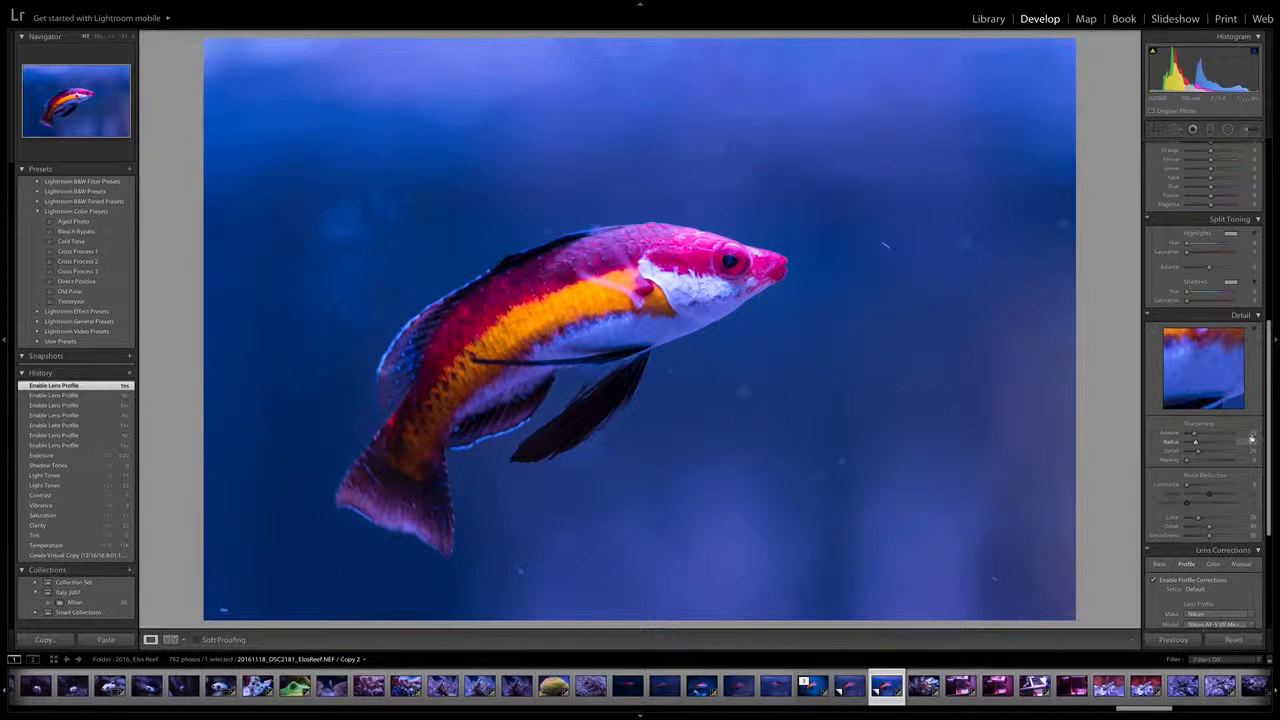
{"action": "left_click_drag", "start_coordinate": [1193, 434], "coordinate": [1200, 434]}
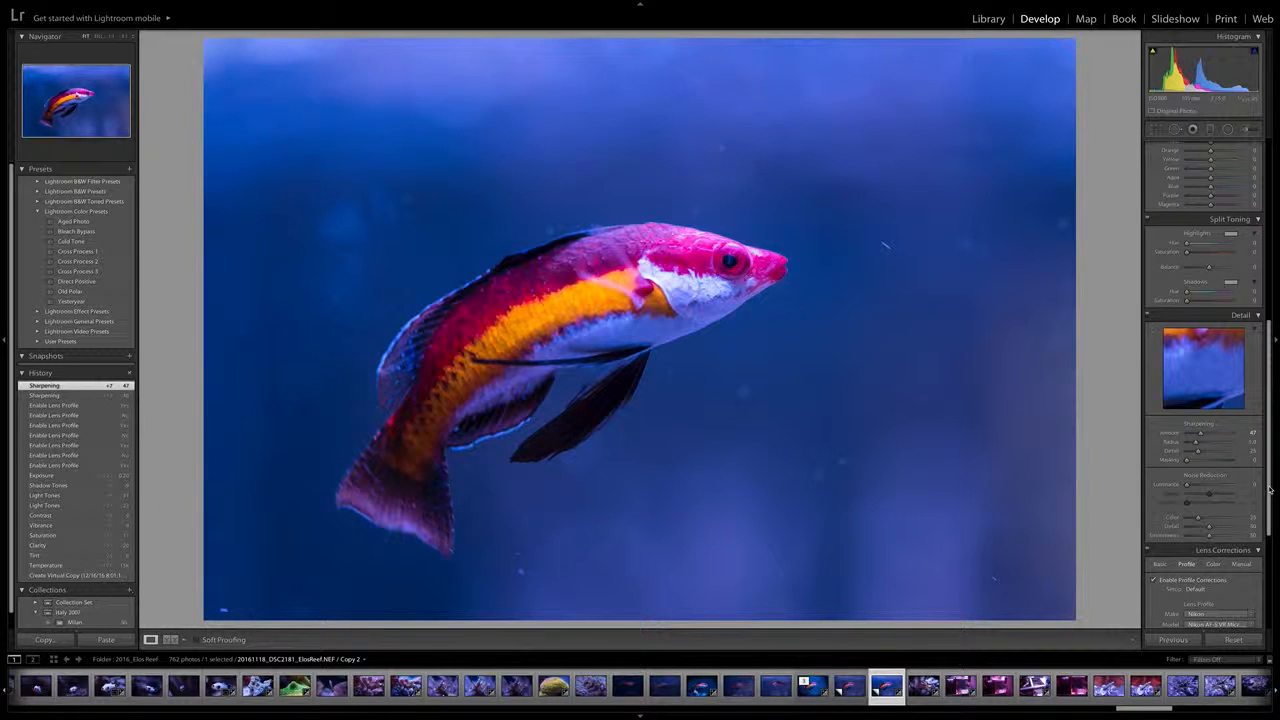
Darken the photo's edges with a post-crop vignette amount of -36
{"action": "left_click_drag", "start_coordinate": [1270, 489], "coordinate": [1250, 284]}
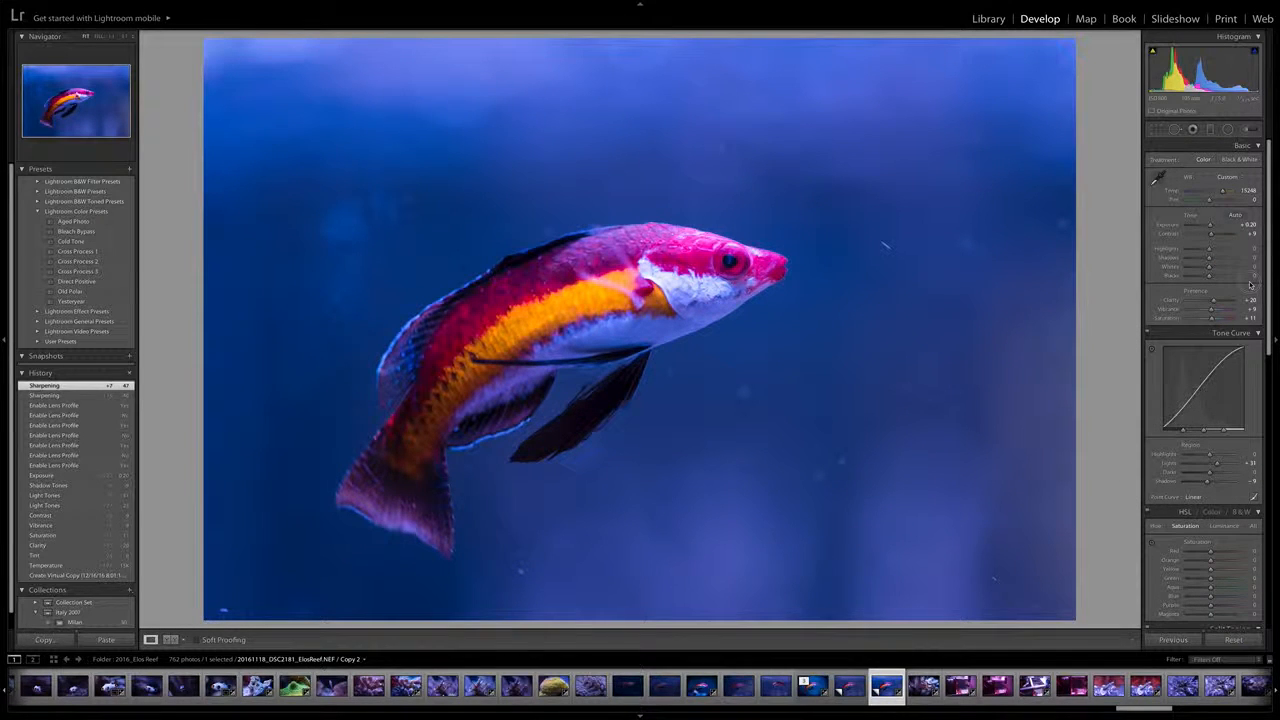
{"action": "scroll", "coordinate": [1250, 284], "scroll_direction": "down", "scroll_amount": 4}
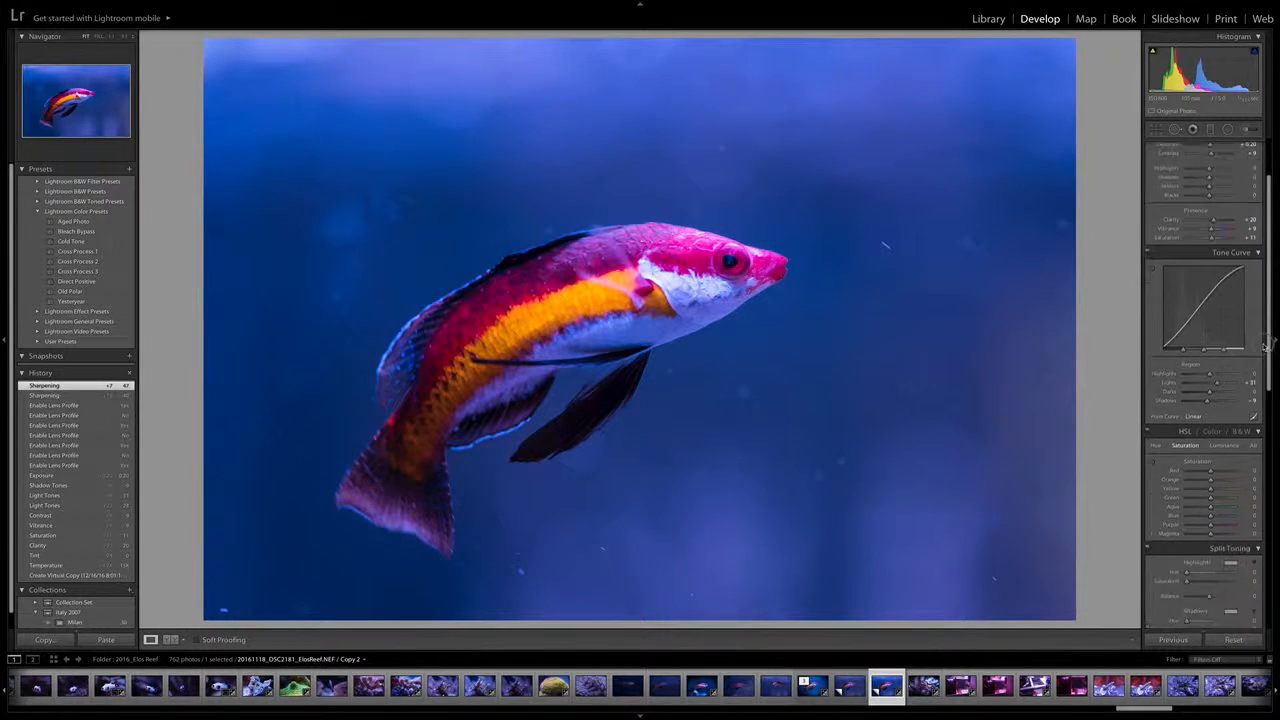
{"action": "scroll", "coordinate": [1252, 384], "scroll_direction": "down", "scroll_amount": 6}
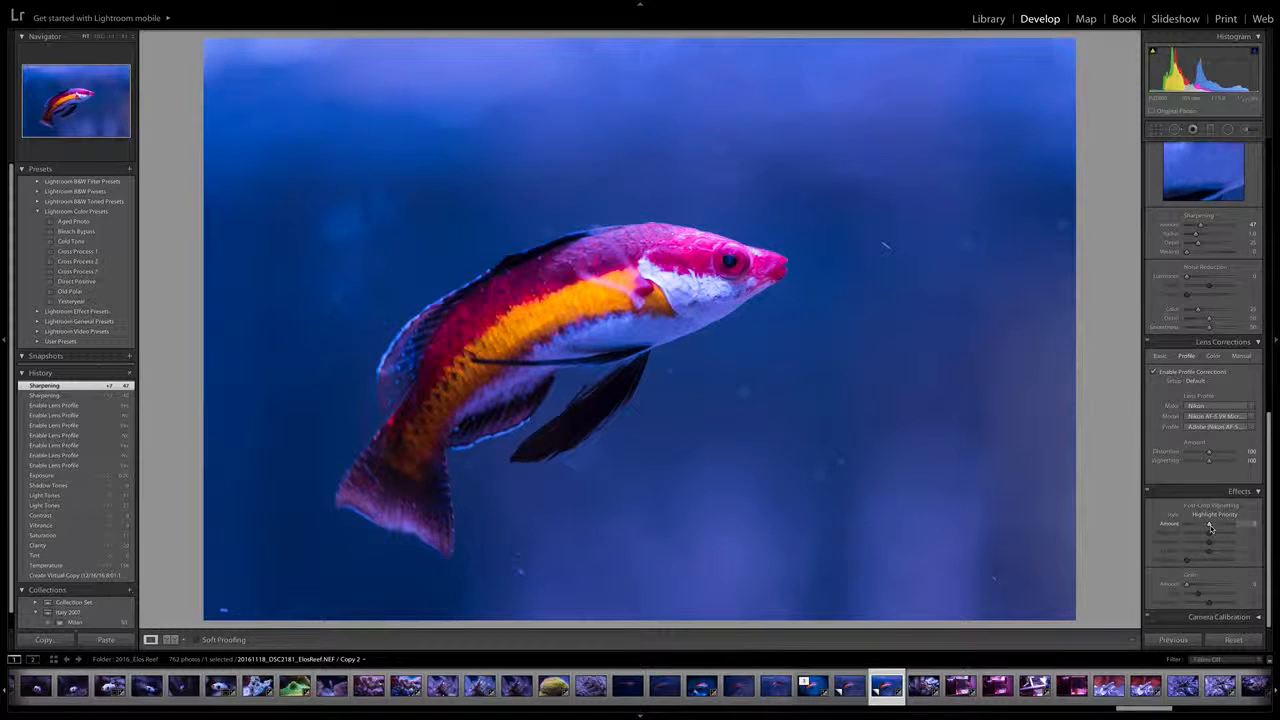
{"action": "left_click_drag", "start_coordinate": [1209, 527], "coordinate": [1209, 526]}
{"action": "left_click_drag", "start_coordinate": [1209, 527], "coordinate": [1203, 526]}
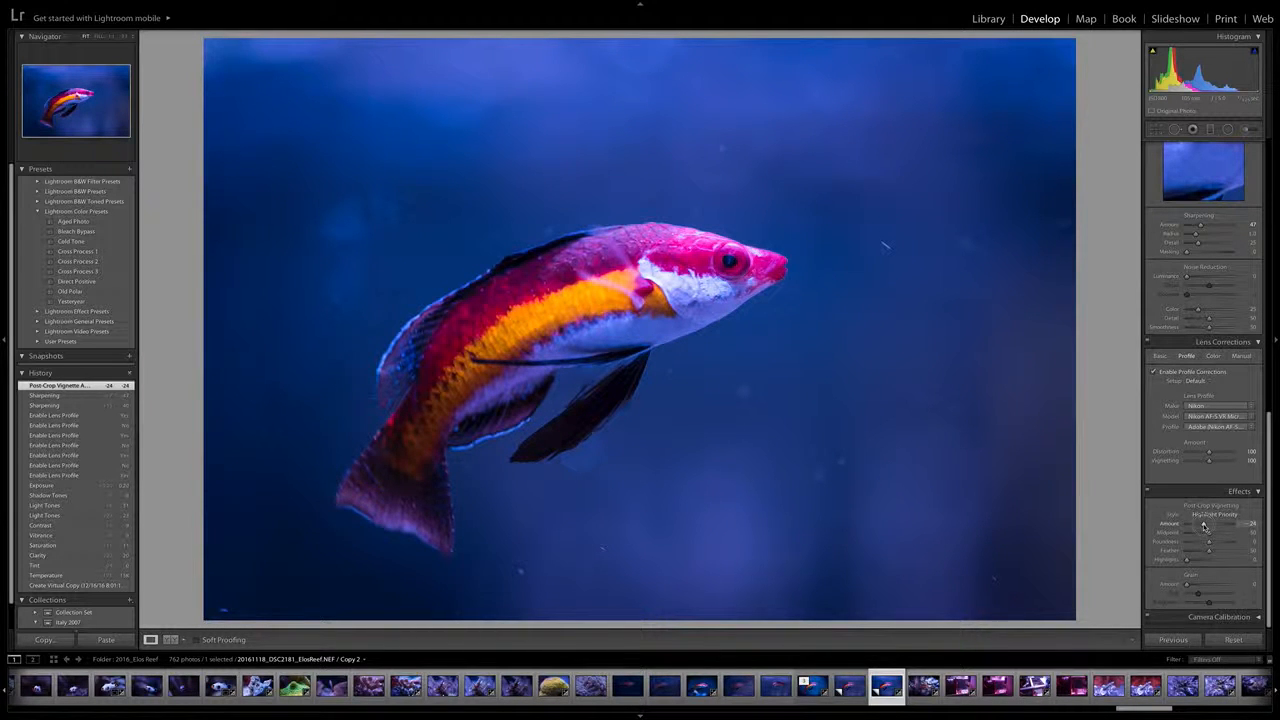
{"action": "left_click_drag", "start_coordinate": [1203, 526], "coordinate": [1210, 534]}
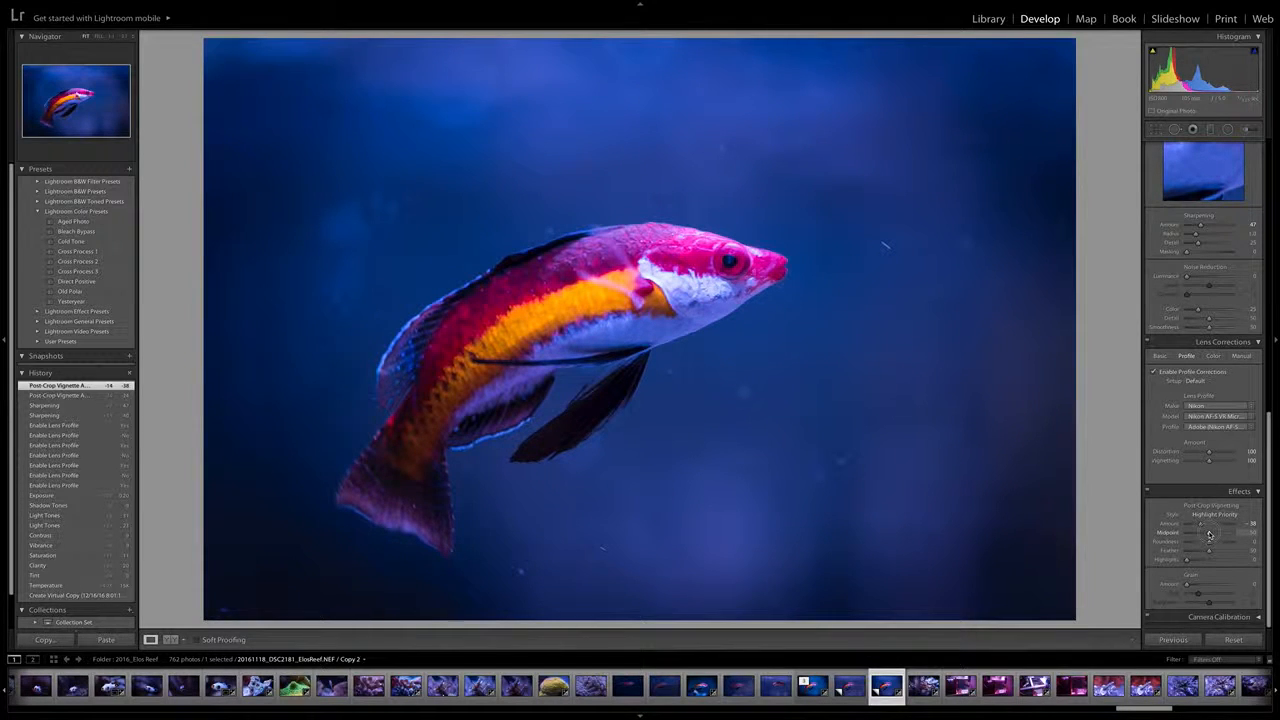
{"action": "left_click_drag", "start_coordinate": [1209, 535], "coordinate": [1208, 535]}
{"action": "left_click_drag", "start_coordinate": [1201, 526], "coordinate": [1203, 526]}
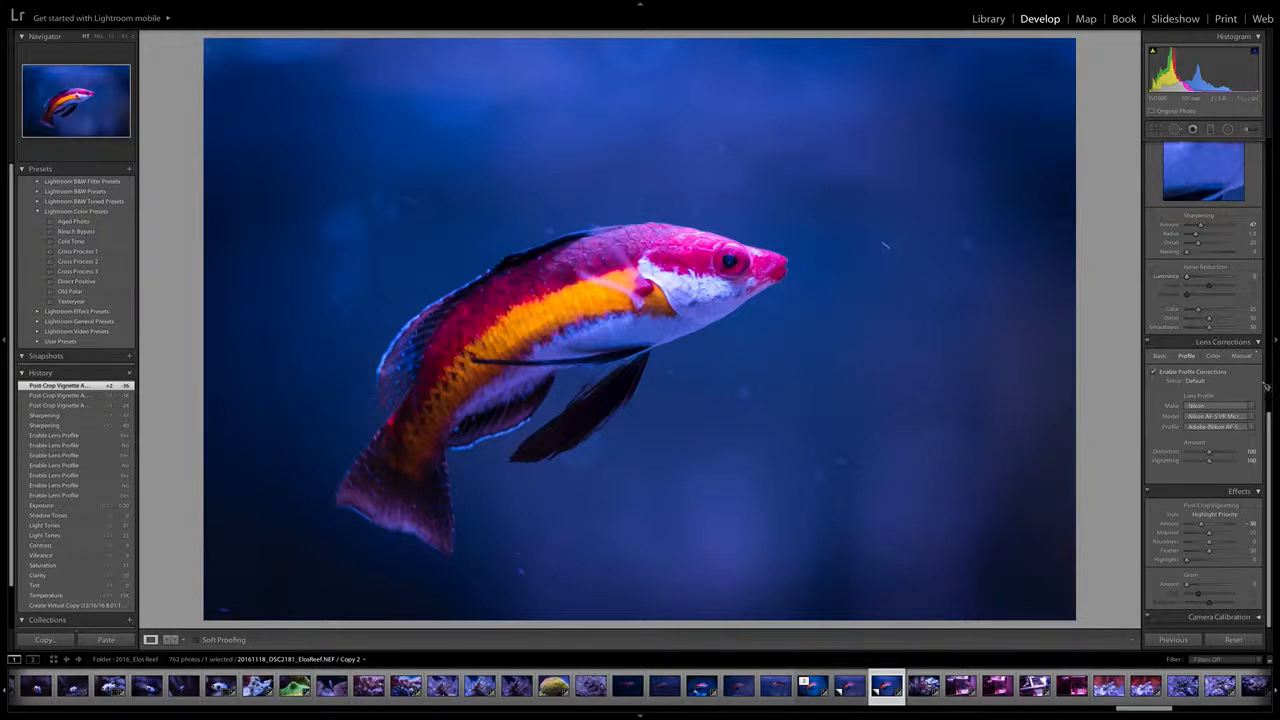
Crop the photo slightly tighter around the fish at its original aspect ratio, trimming the upper and outer background
{"action": "scroll", "coordinate": [1266, 386], "scroll_direction": "up", "scroll_amount": 5}
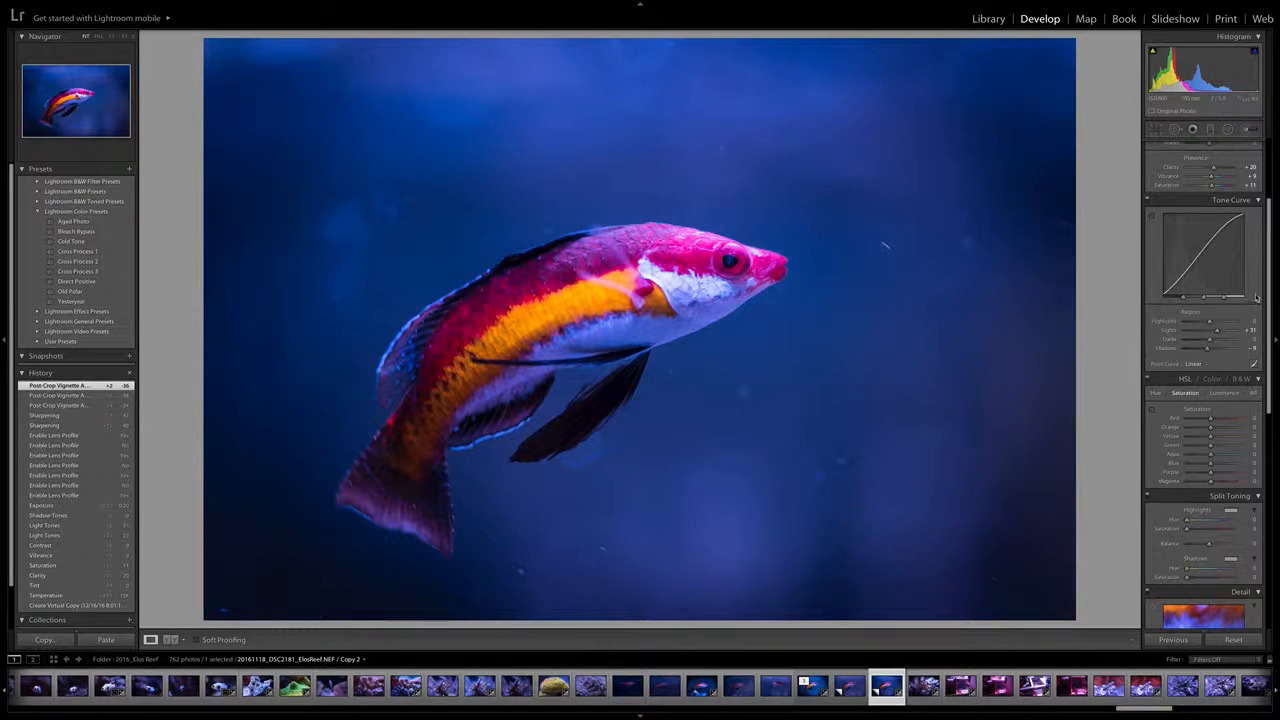
{"action": "left_click_drag", "start_coordinate": [1267, 296], "coordinate": [1266, 233]}
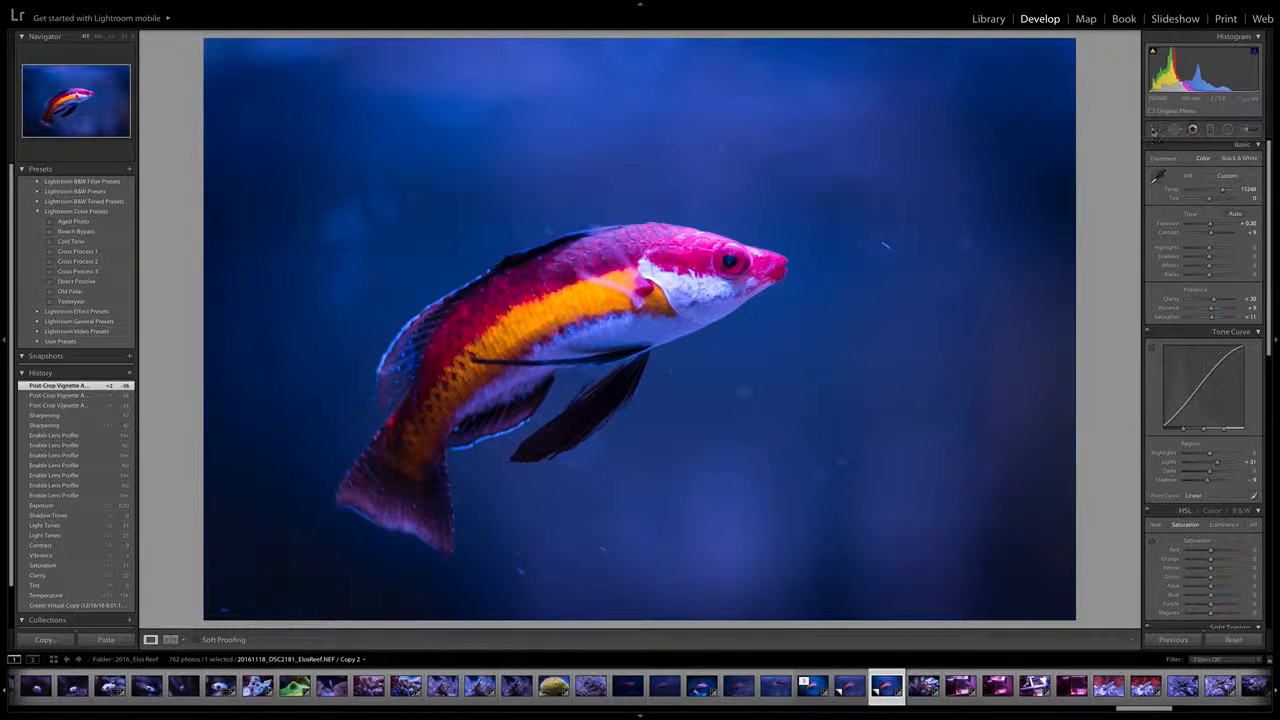
{"action": "left_click", "coordinate": [1156, 130]}
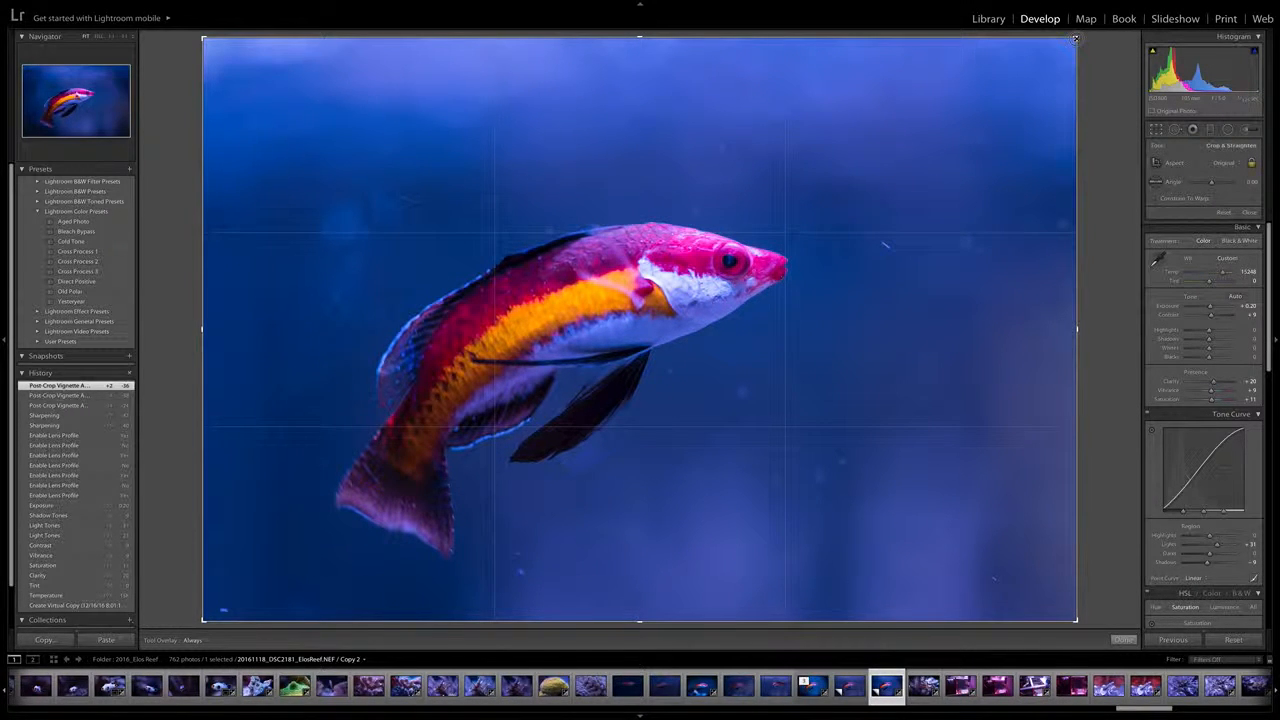
{"action": "left_click_drag", "start_coordinate": [1075, 38], "coordinate": [1062, 66]}
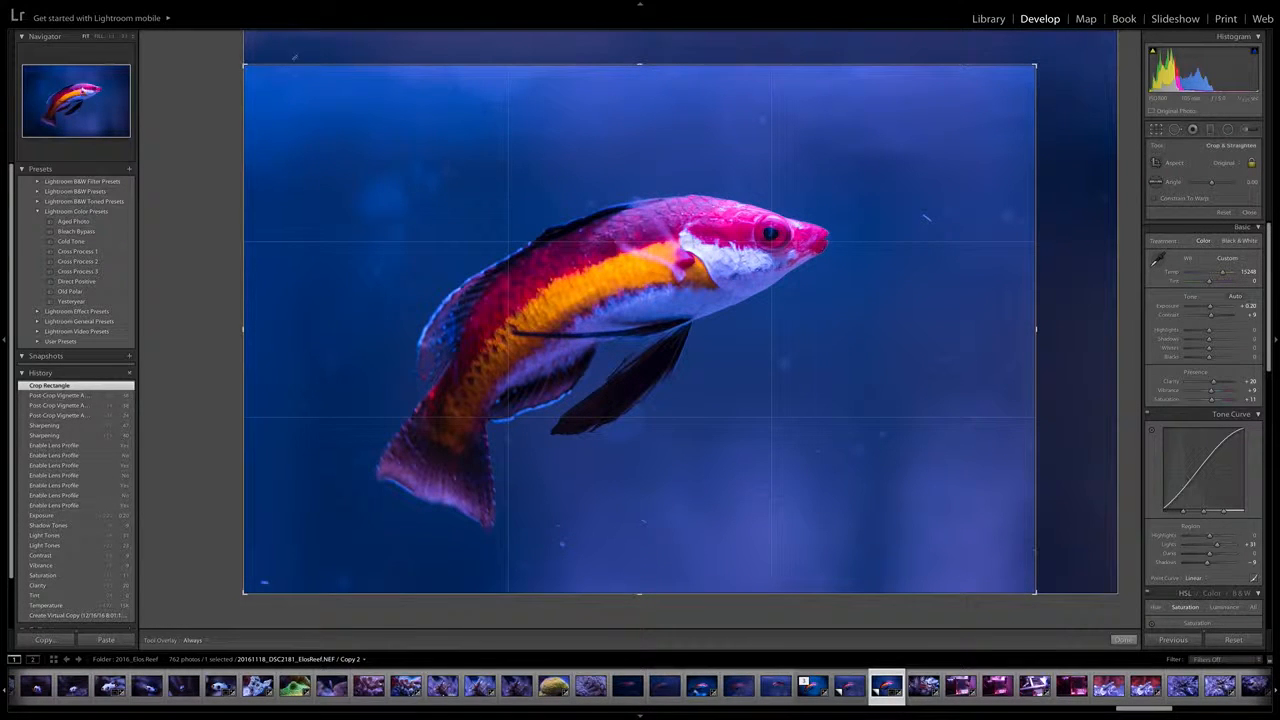
{"action": "left_click_drag", "start_coordinate": [244, 64], "coordinate": [239, 70]}
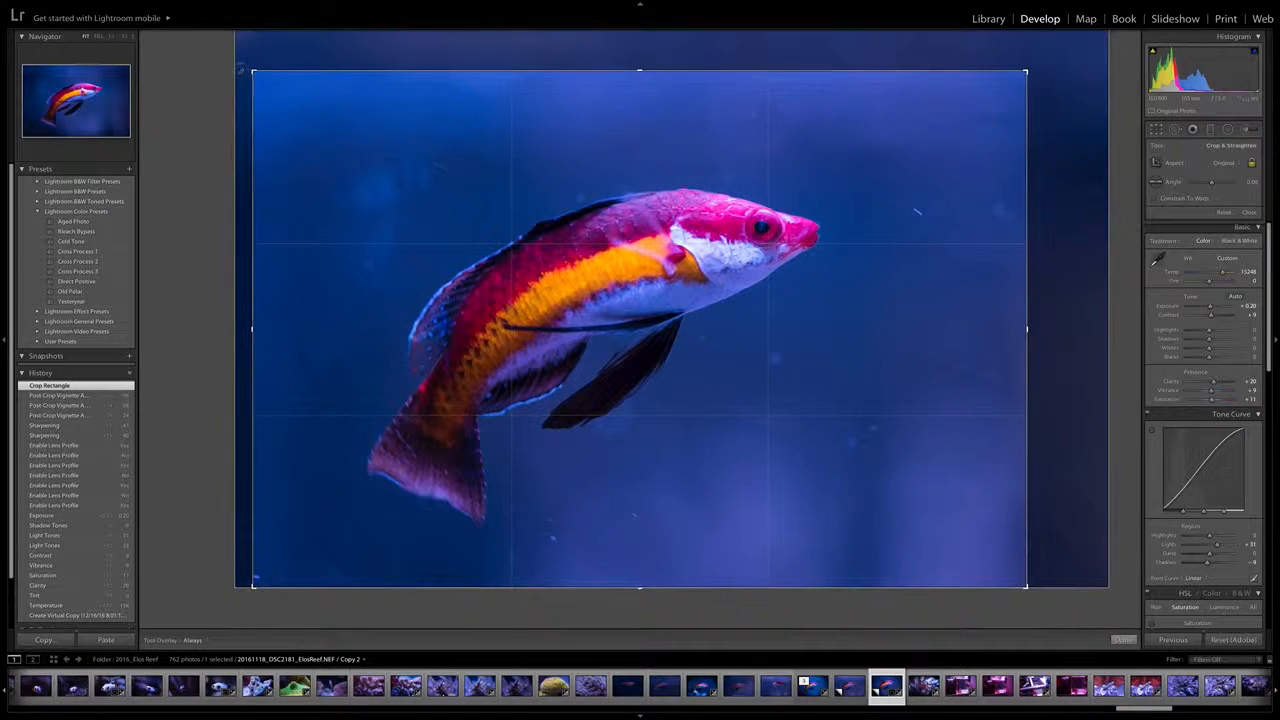
{"action": "left_click_drag", "start_coordinate": [1027, 71], "coordinate": [1023, 74]}
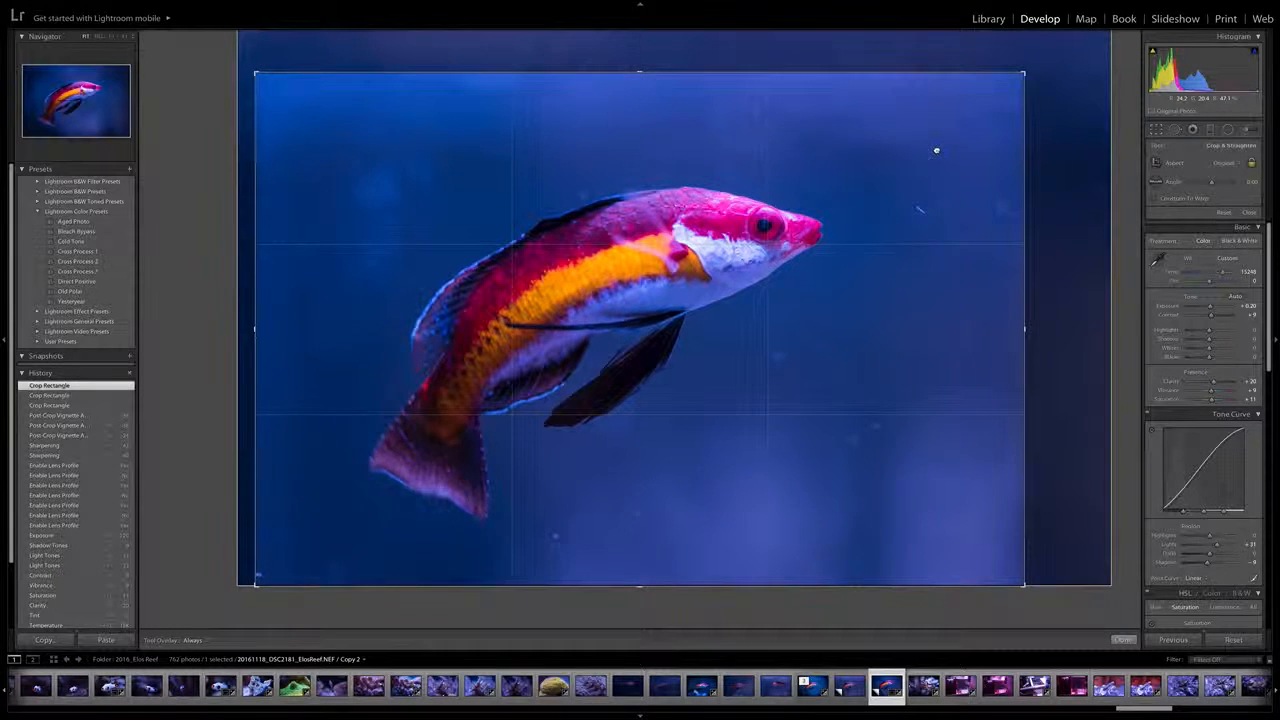
{"action": "key", "text": "Return"}
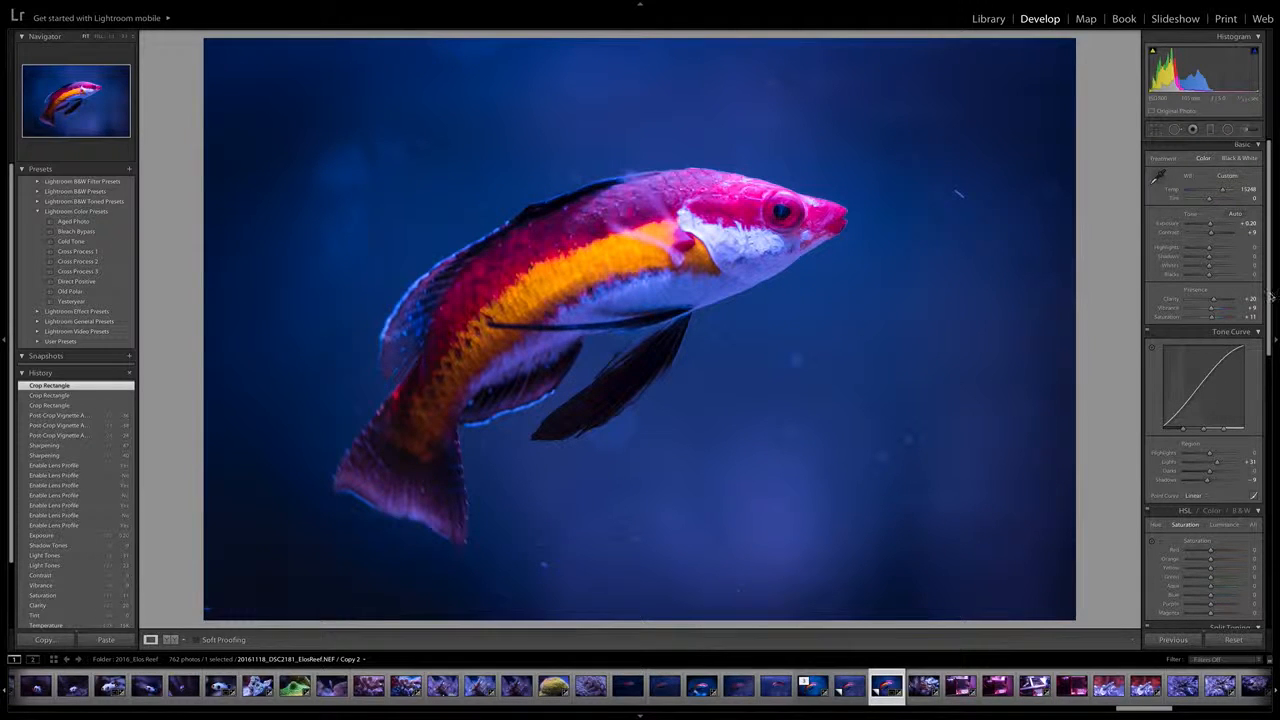
Shift the photo's HSL hues by setting Red to +2 and Magenta to +29
{"action": "left_click_drag", "start_coordinate": [1270, 296], "coordinate": [1266, 388]}
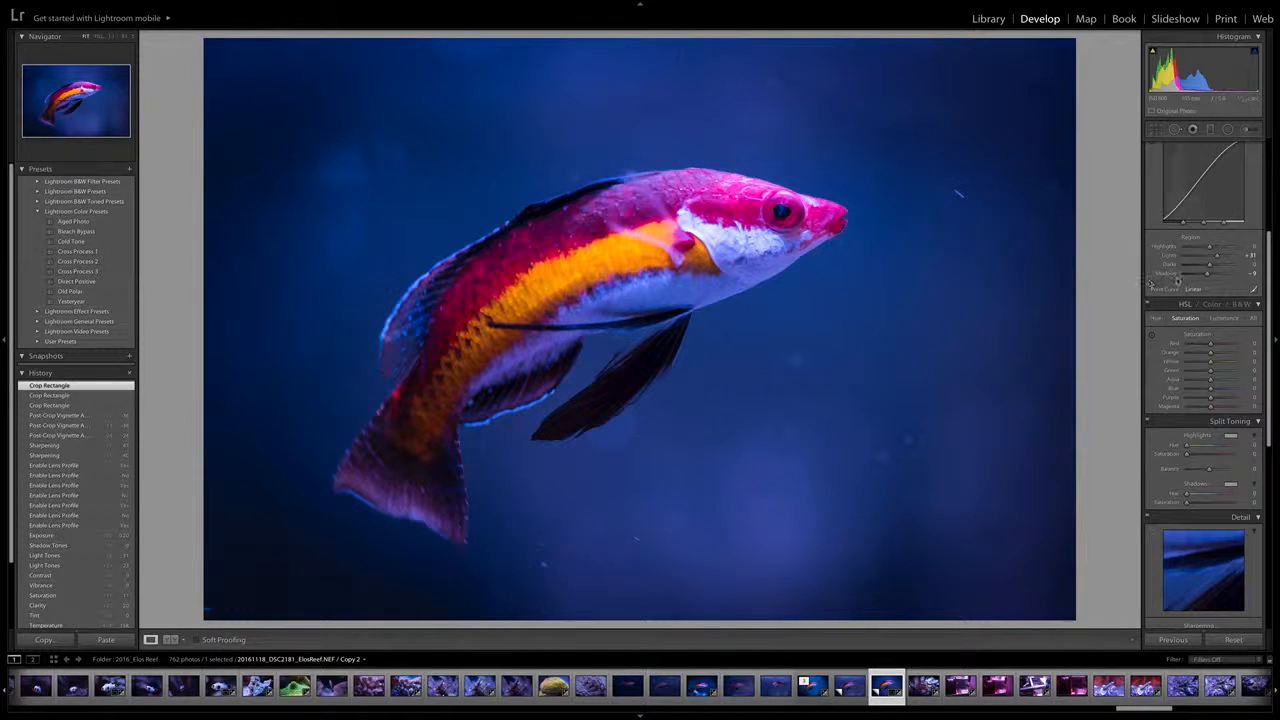
{"action": "left_click", "coordinate": [1156, 318]}
{"action": "left_click_drag", "start_coordinate": [1209, 345], "coordinate": [1215, 346]}
{"action": "left_click", "coordinate": [1156, 318]}
{"action": "left_click", "coordinate": [1224, 318]}
{"action": "left_click", "coordinate": [1156, 318]}
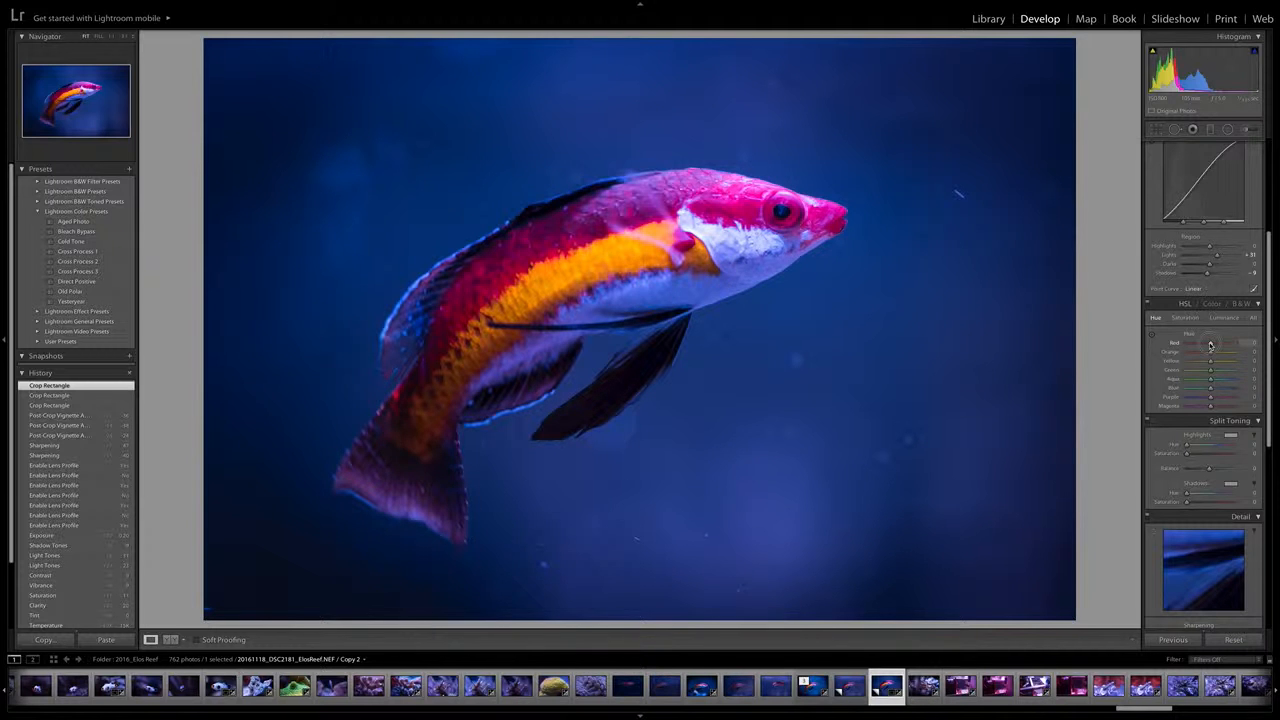
{"action": "mouse_move", "coordinate": [1212, 345]}
{"action": "left_mouse_down"}
{"action": "mouse_move", "coordinate": [1226, 345]}
{"action": "mouse_move", "coordinate": [1195, 345]}
{"action": "mouse_move", "coordinate": [1211, 345]}
{"action": "left_mouse_up"}
{"action": "left_click_drag", "start_coordinate": [1211, 345], "coordinate": [1211, 345]}
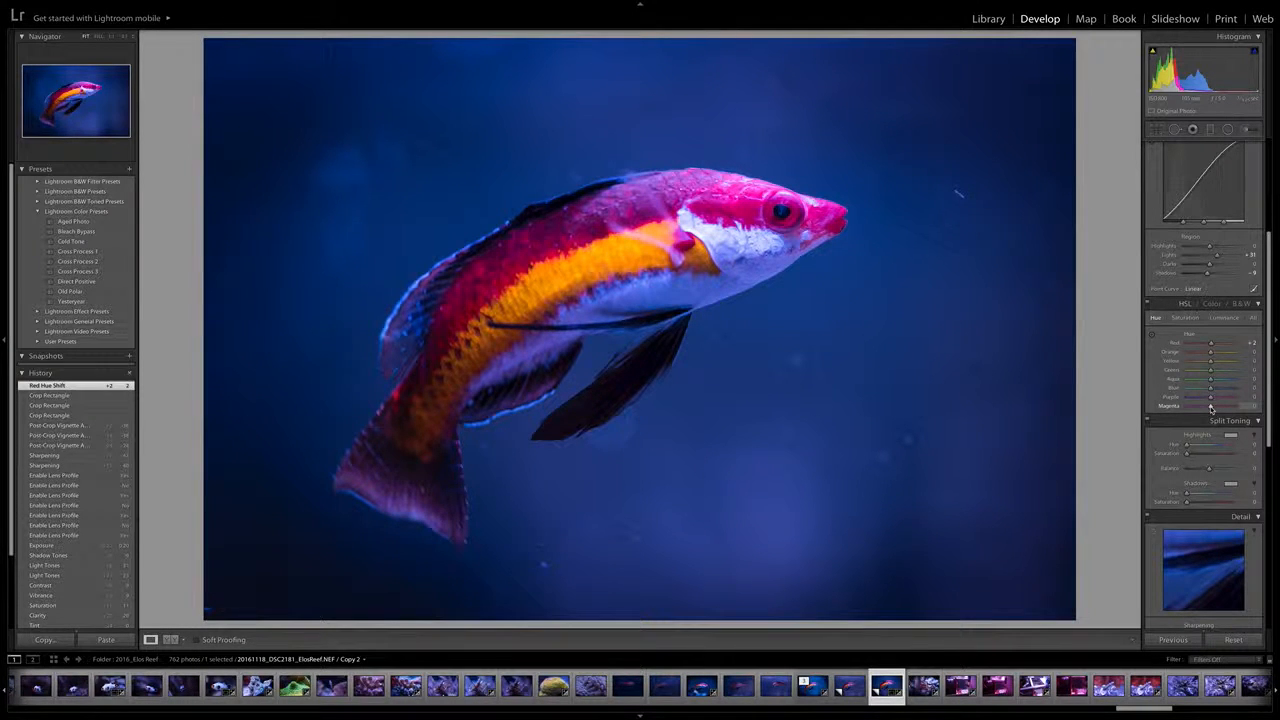
{"action": "left_click_drag", "start_coordinate": [1210, 408], "coordinate": [1226, 407]}
{"action": "left_click_drag", "start_coordinate": [1226, 407], "coordinate": [1219, 406]}
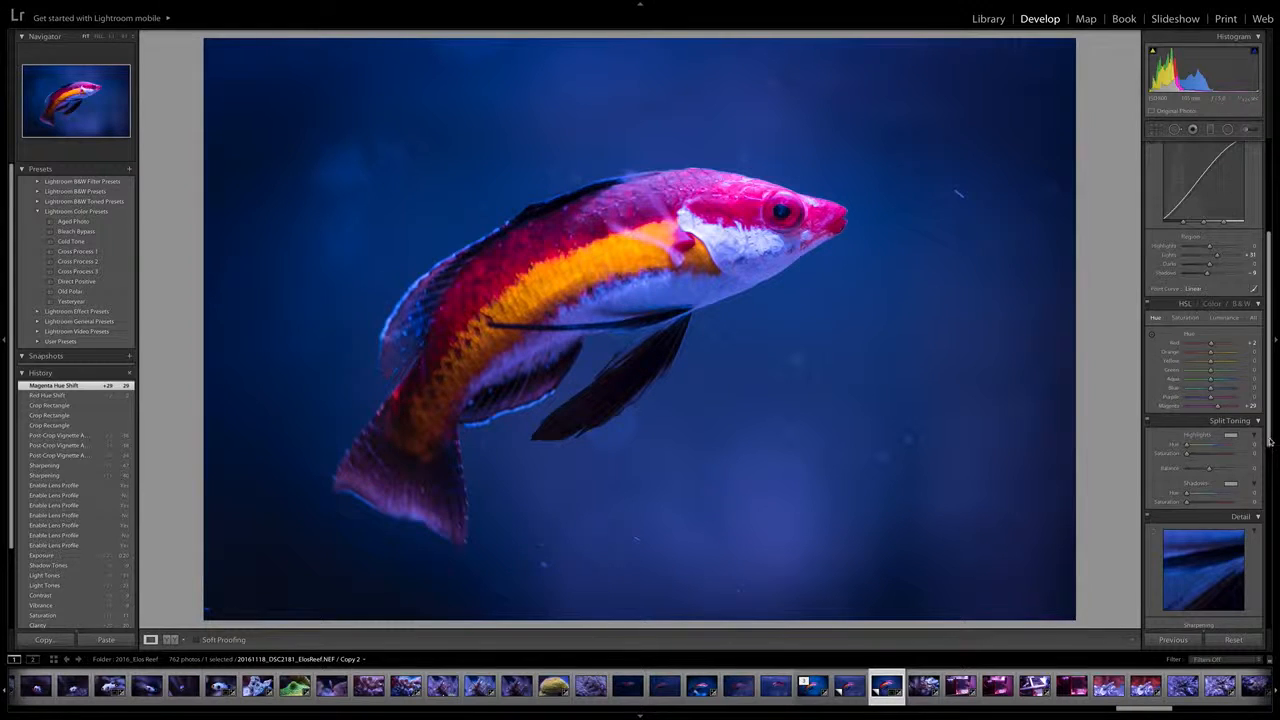
Compare the cropped, color-adjusted Copy 2 with the unedited Copy 1, ending on Copy 2
{"action": "left_click_drag", "start_coordinate": [1268, 436], "coordinate": [1262, 335]}
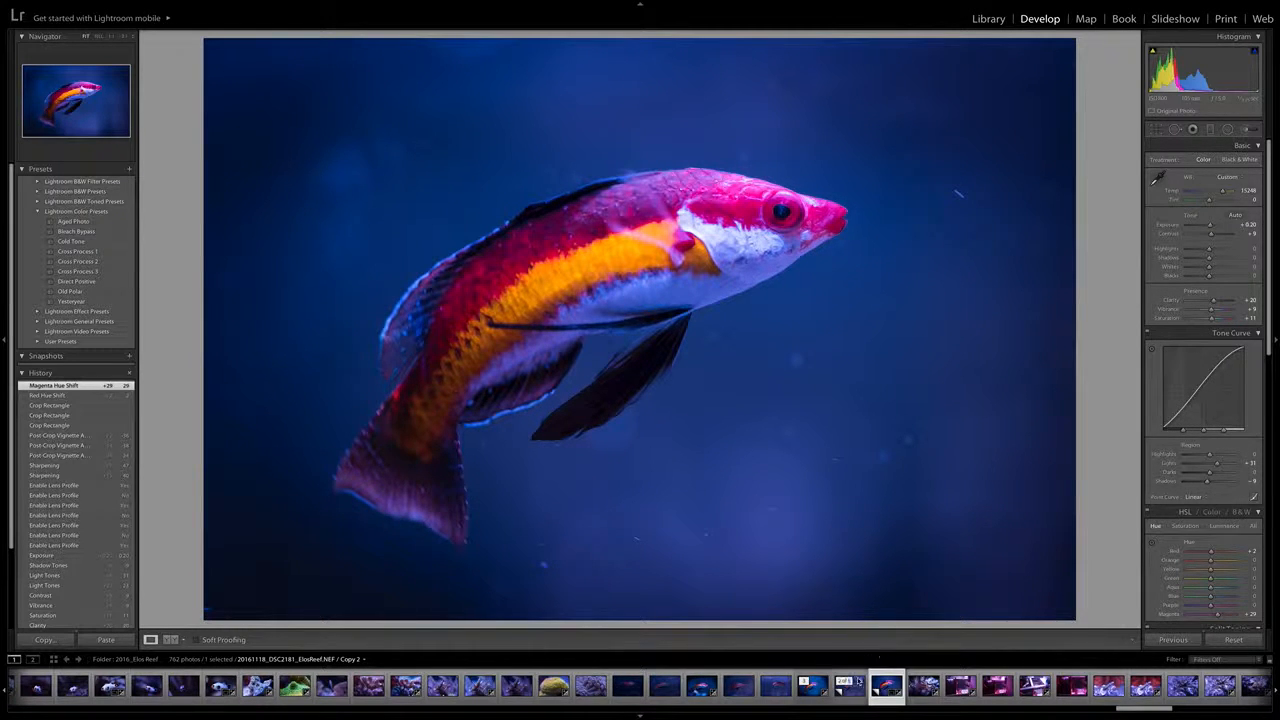
{"action": "left_click", "coordinate": [849, 685]}
{"action": "left_click", "coordinate": [882, 688]}
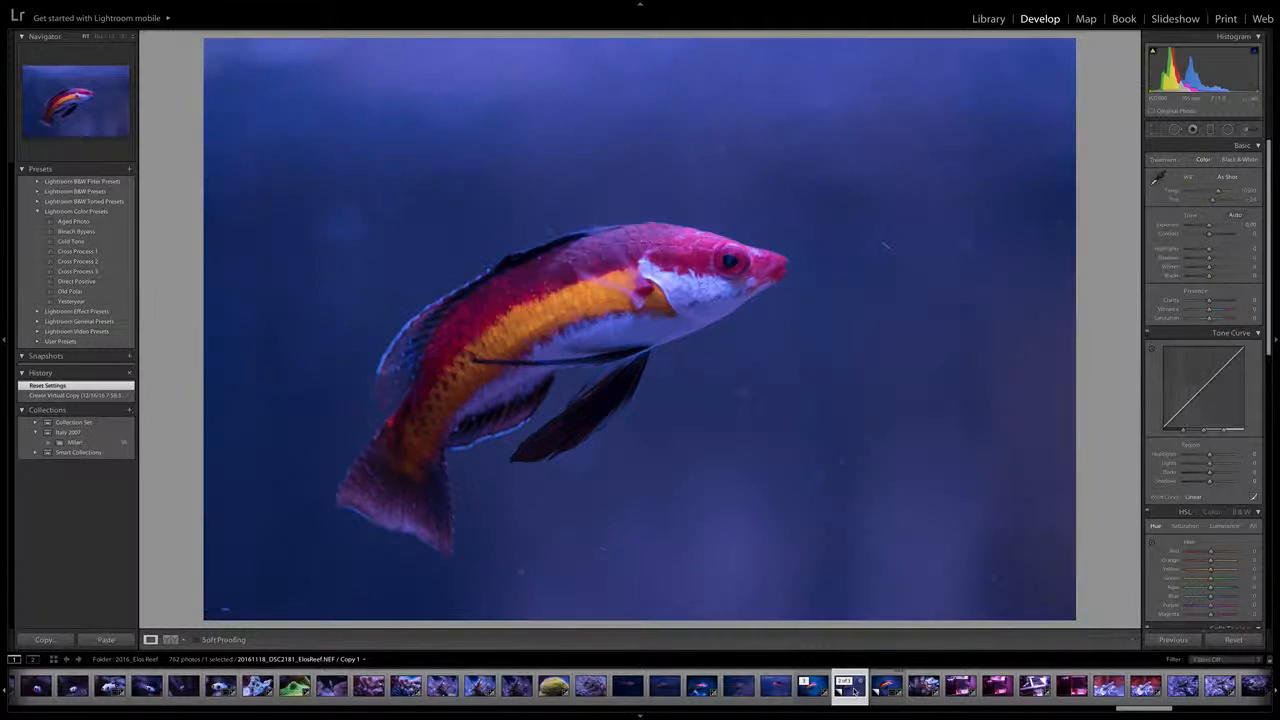
{"action": "left_click", "coordinate": [882, 688]}
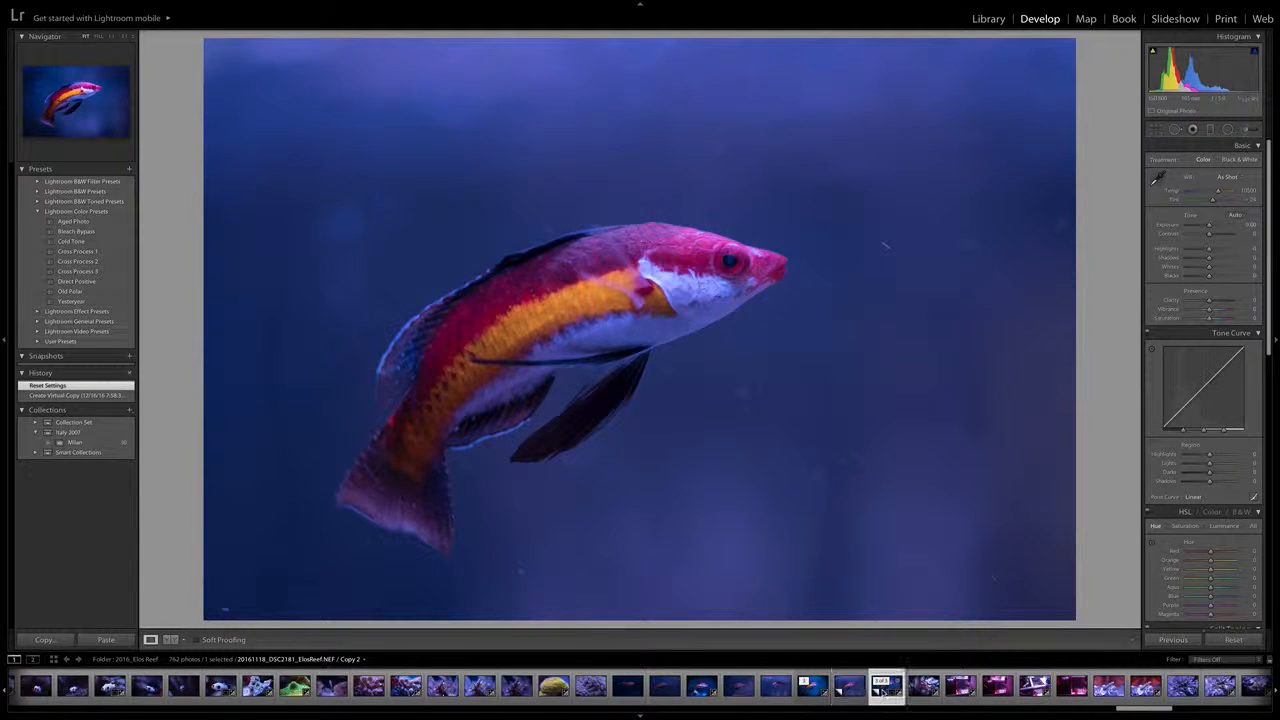
{"action": "left_click", "coordinate": [850, 690]}
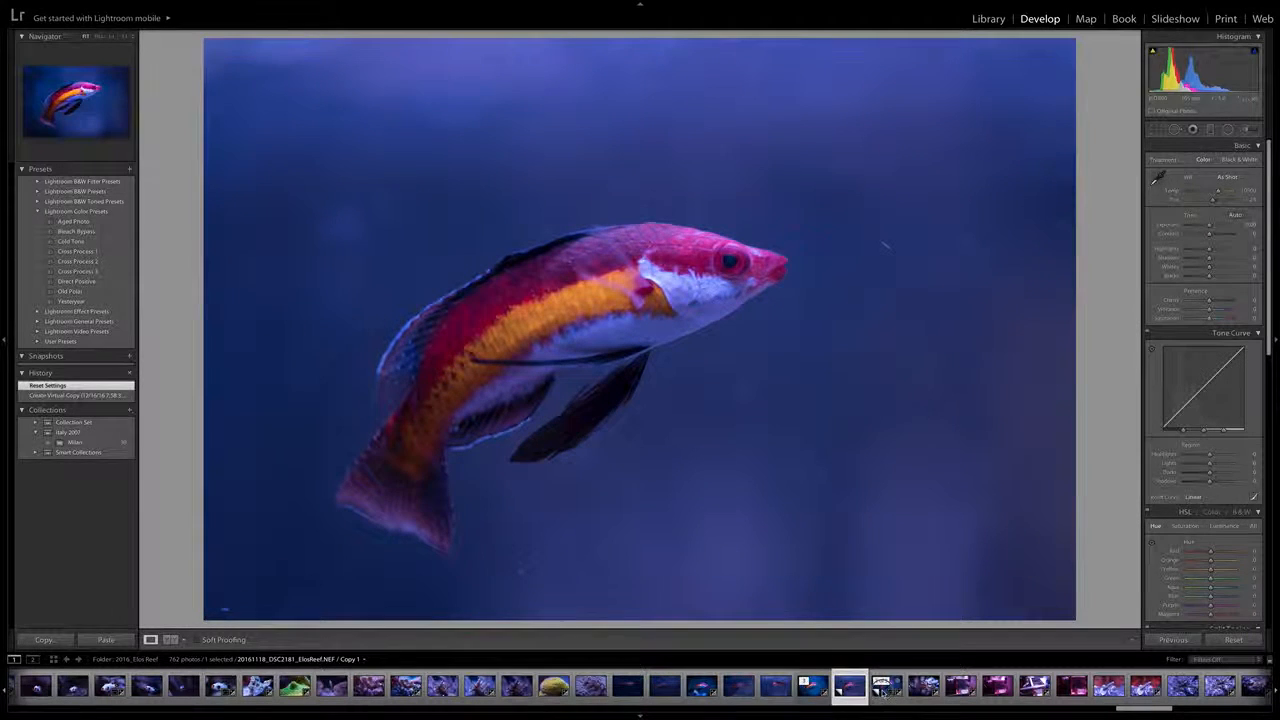
{"action": "left_click", "coordinate": [882, 690]}
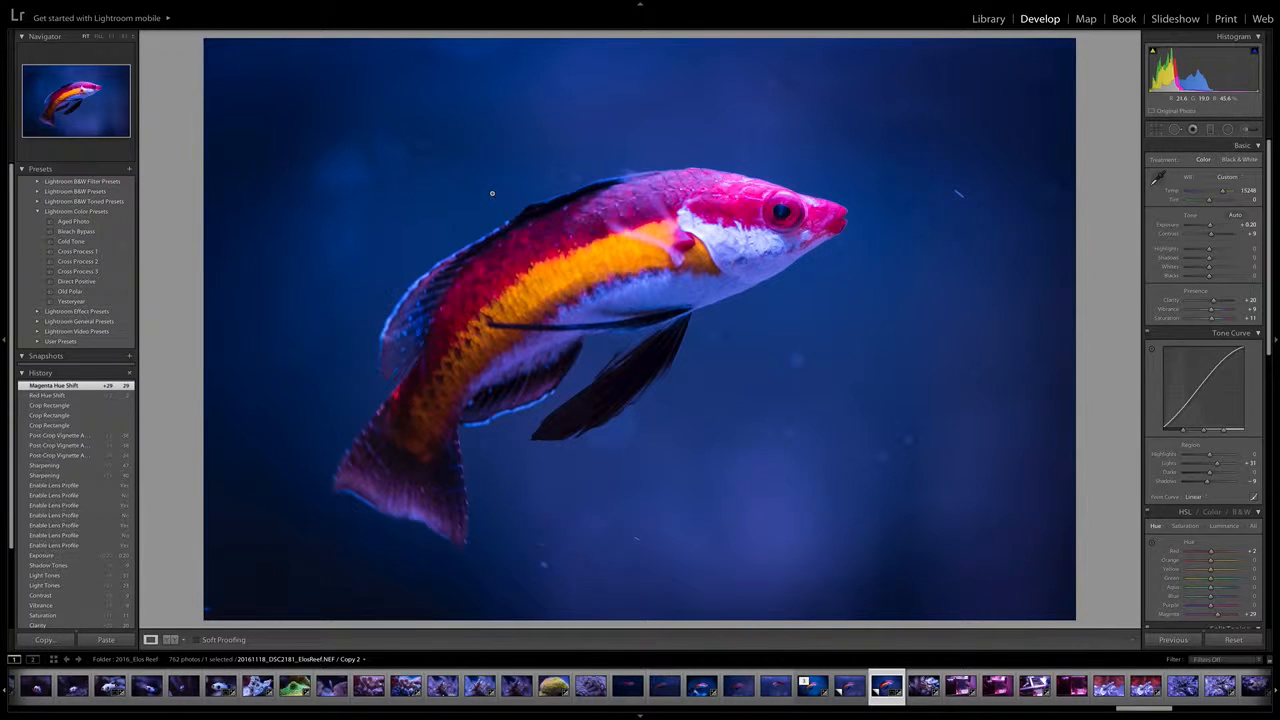
Export Copy 2 as an 8-bit ProPhoto RGB PSD to the PSDs subfolder under a unique name, opening it in Photoshop CC 2017
{"action": "key", "text": "super+shift+e"}
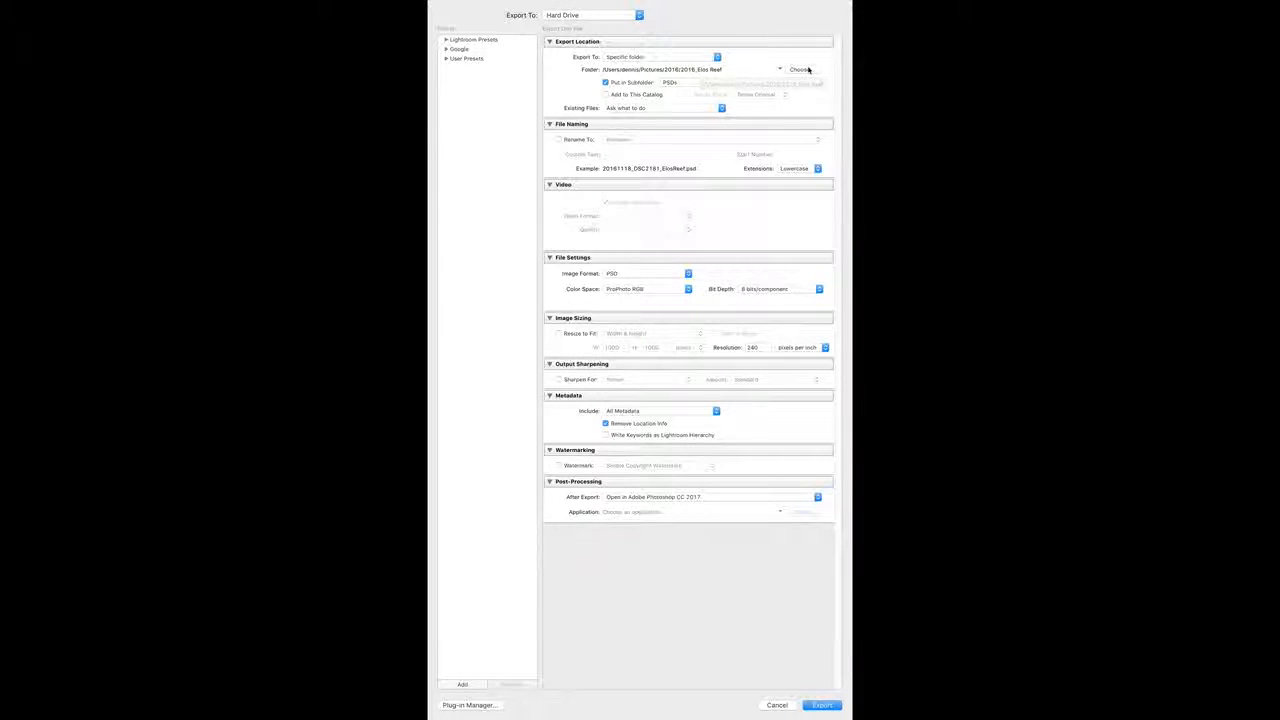
{"action": "left_click", "coordinate": [822, 706]}
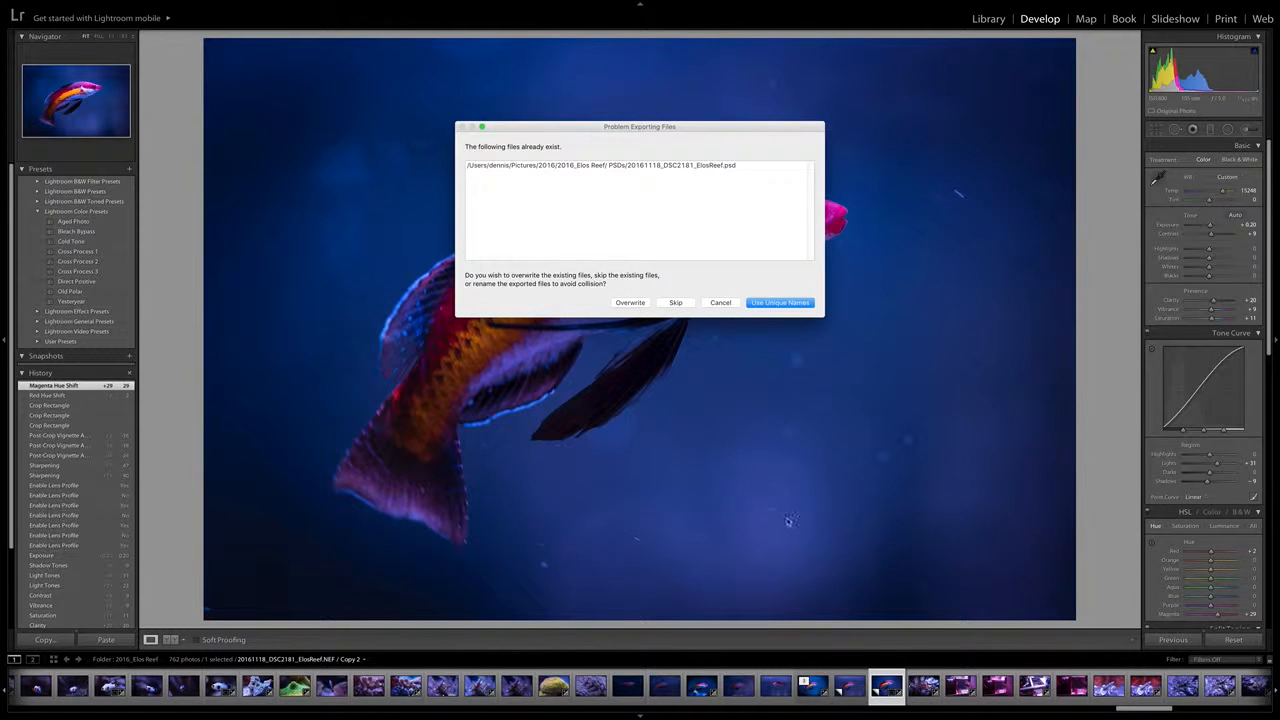
{"action": "left_click", "coordinate": [768, 302]}
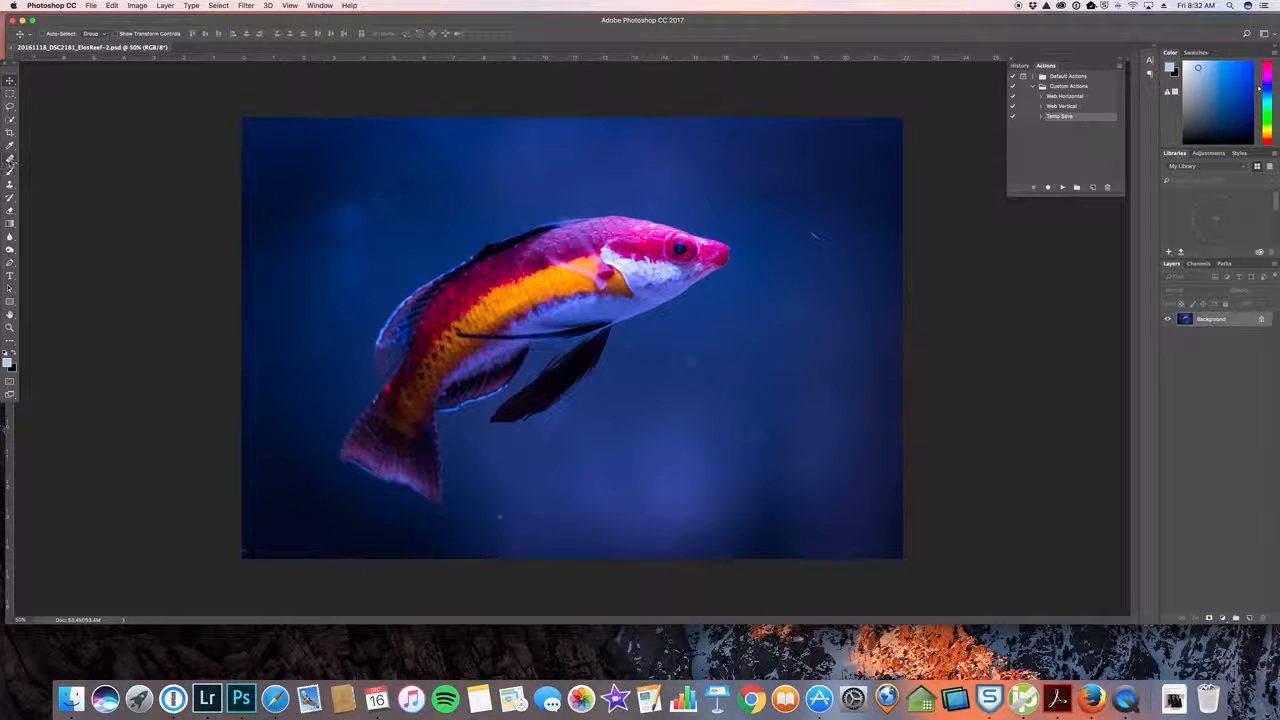
Retouch the specks in the background above and behind the fish's back with the Healing Brush, sampling clean water nearby
{"action": "left_click", "coordinate": [11, 158]}
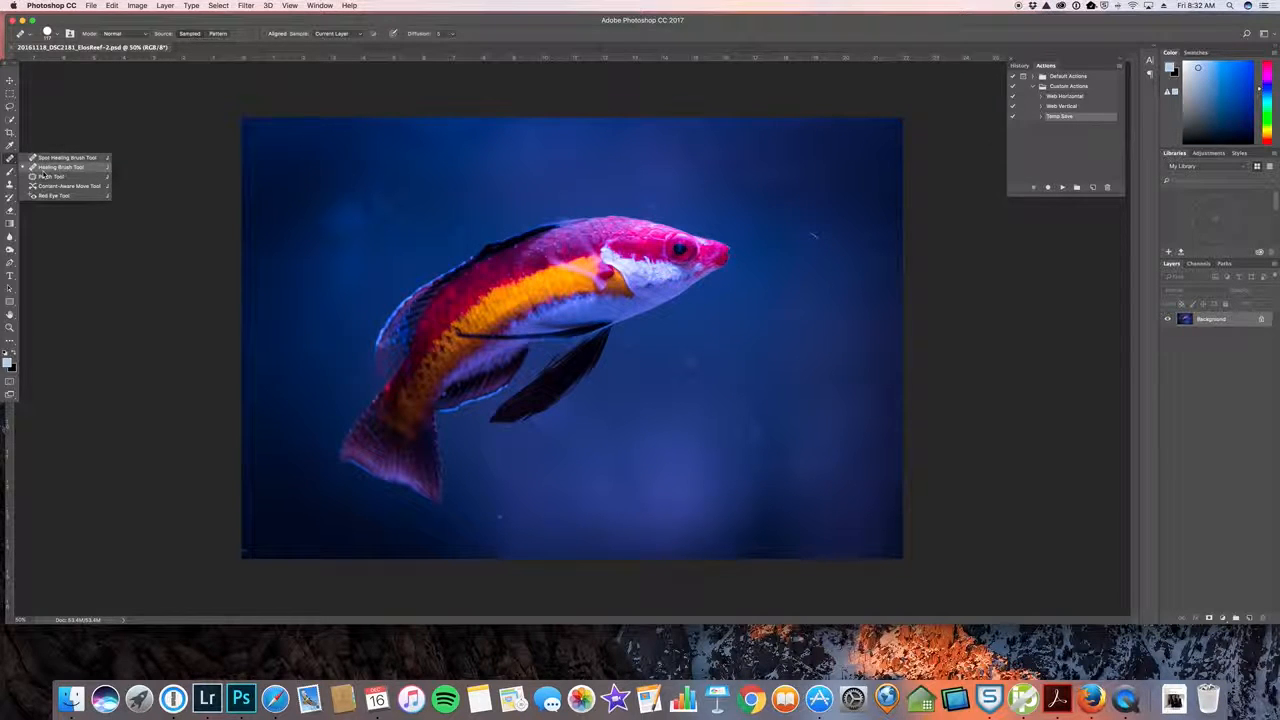
{"action": "left_click", "coordinate": [46, 168]}
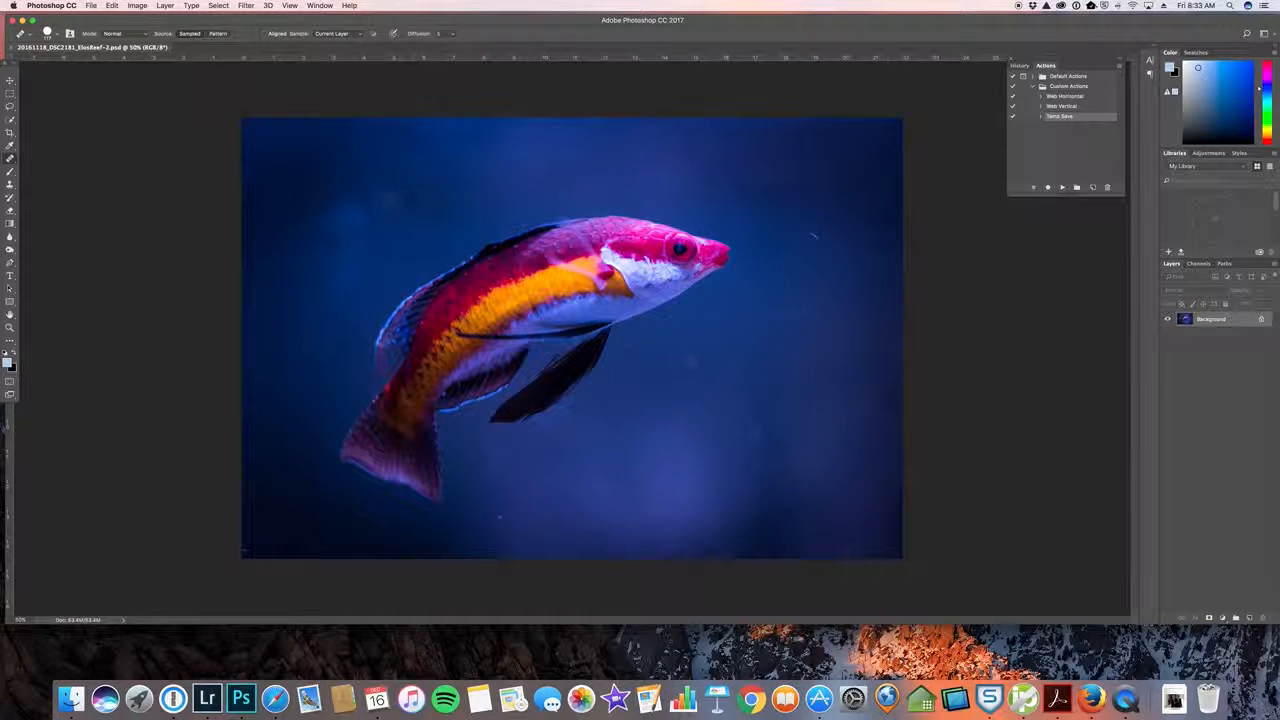
{"action": "left_click_drag", "start_coordinate": [405, 193], "coordinate": [393, 197]}
{"action": "left_click_drag", "start_coordinate": [376, 198], "coordinate": [379, 209]}
{"action": "left_click", "coordinate": [524, 298]}
{"action": "left_click", "coordinate": [463, 213]}
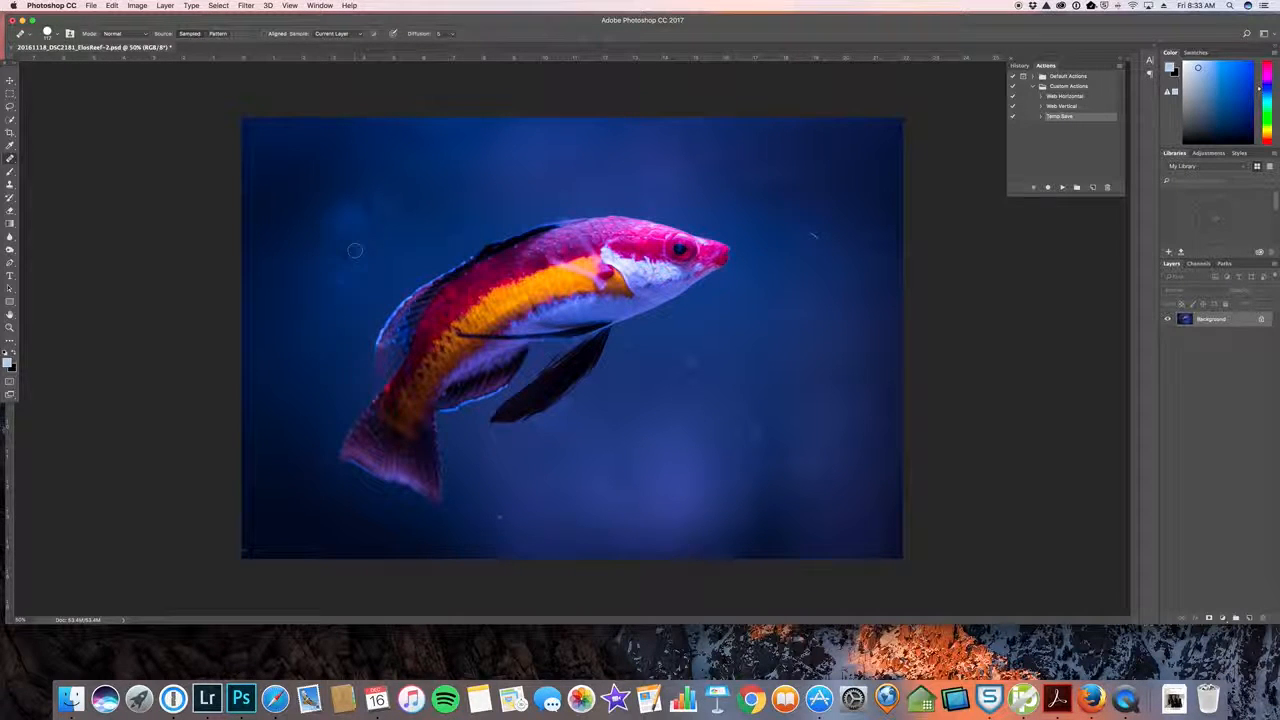
{"action": "left_click", "coordinate": [323, 260], "text": "alt"}
{"action": "left_click", "coordinate": [358, 212]}
{"action": "left_click", "coordinate": [342, 278]}
{"action": "left_click", "coordinate": [350, 178]}
{"action": "left_click", "coordinate": [522, 220], "text": "alt"}
Revert the last two healing strokes through the history and heal the background above the fish's head
{"action": "left_click", "coordinate": [1019, 65]}
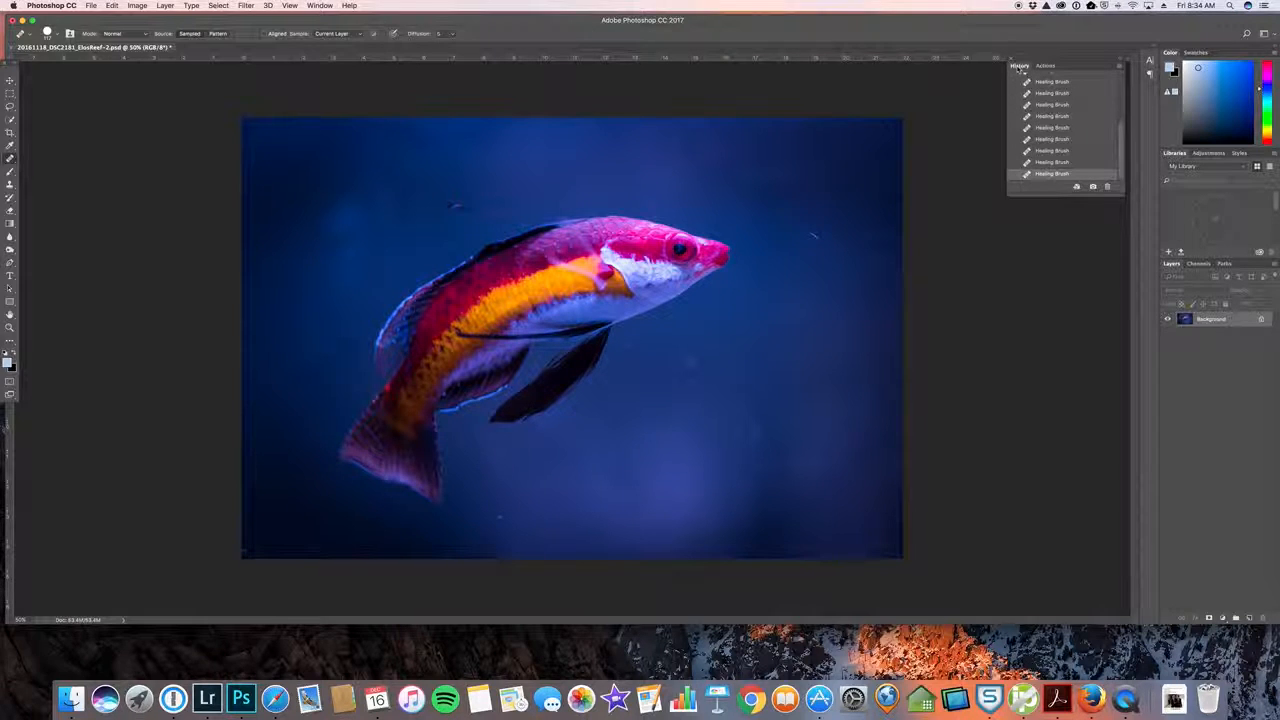
{"action": "left_click", "coordinate": [1054, 162]}
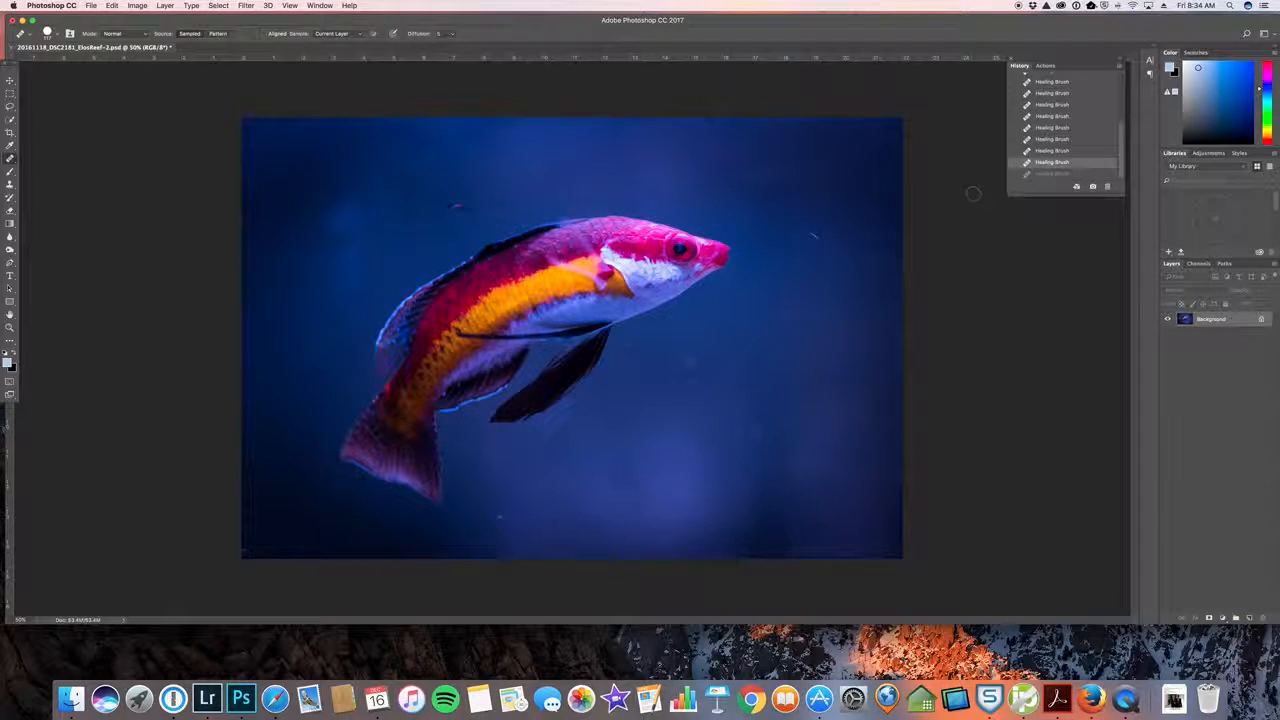
{"action": "left_click", "coordinate": [1046, 151]}
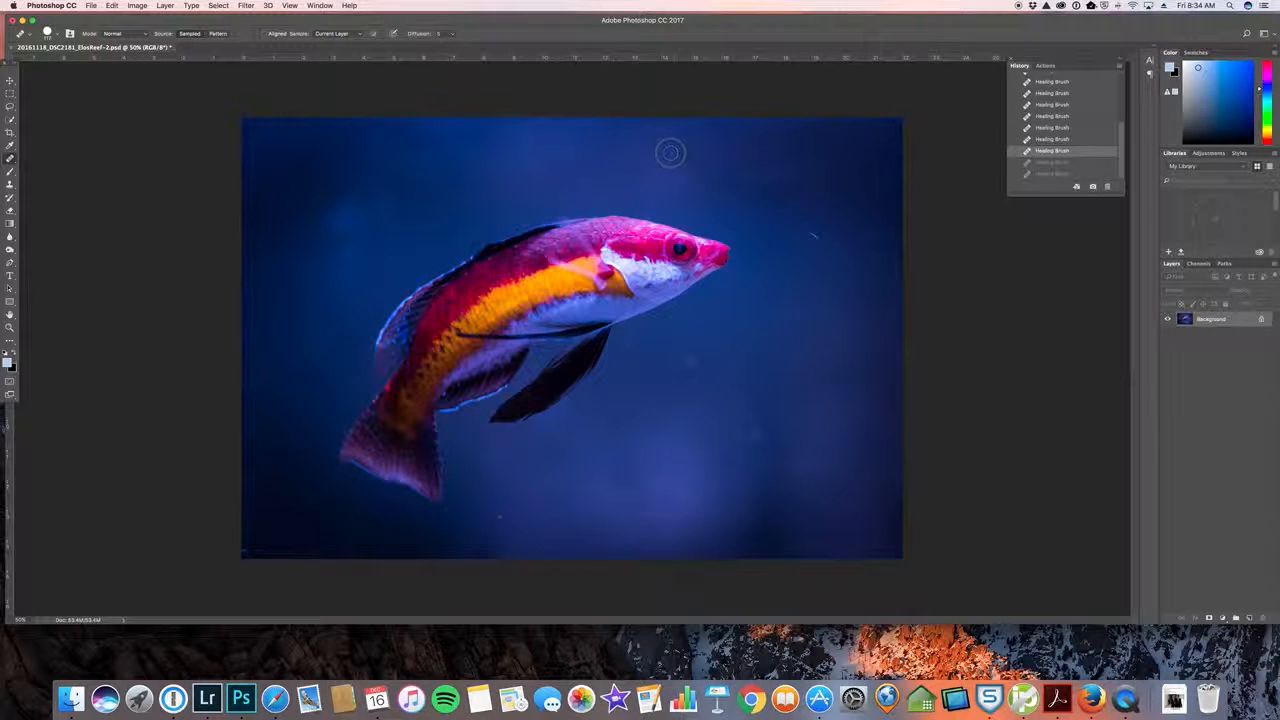
{"action": "left_click", "coordinate": [632, 183]}
{"action": "left_click", "coordinate": [638, 155], "text": "alt"}
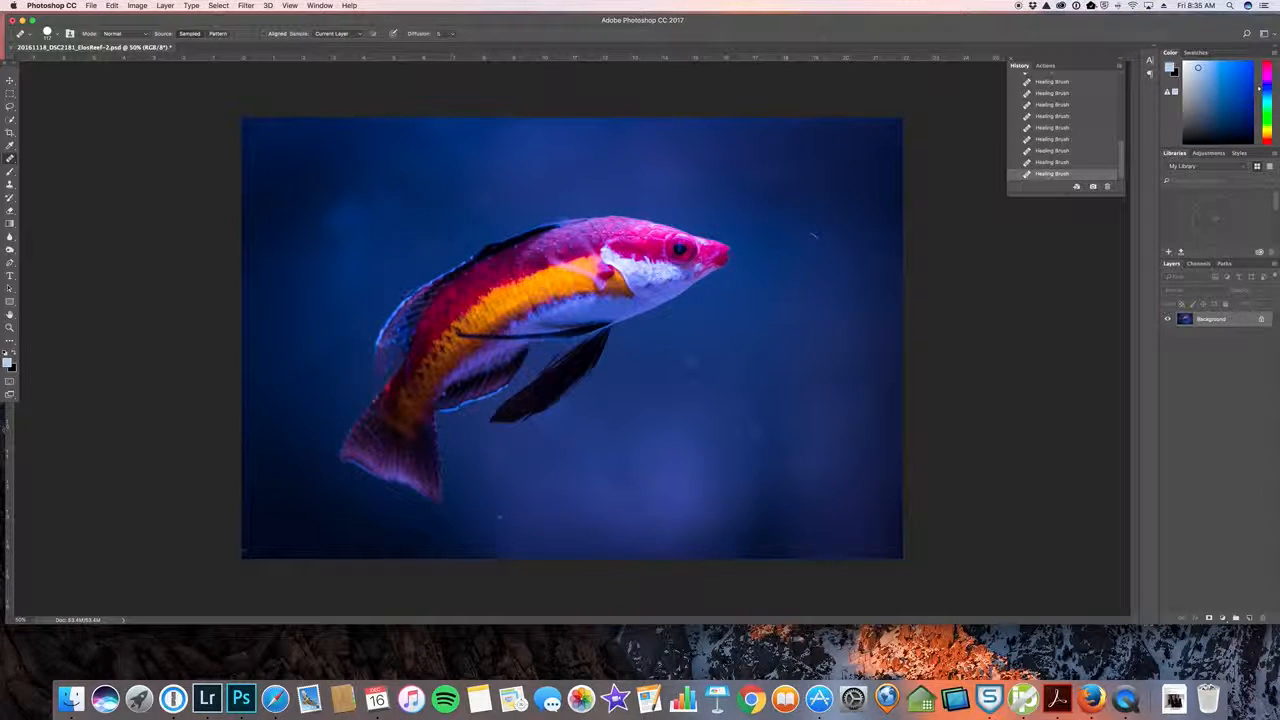
Draw a loose freehand Lasso selection around the whole fish and invert it to select the background
{"action": "left_click", "coordinate": [10, 106]}
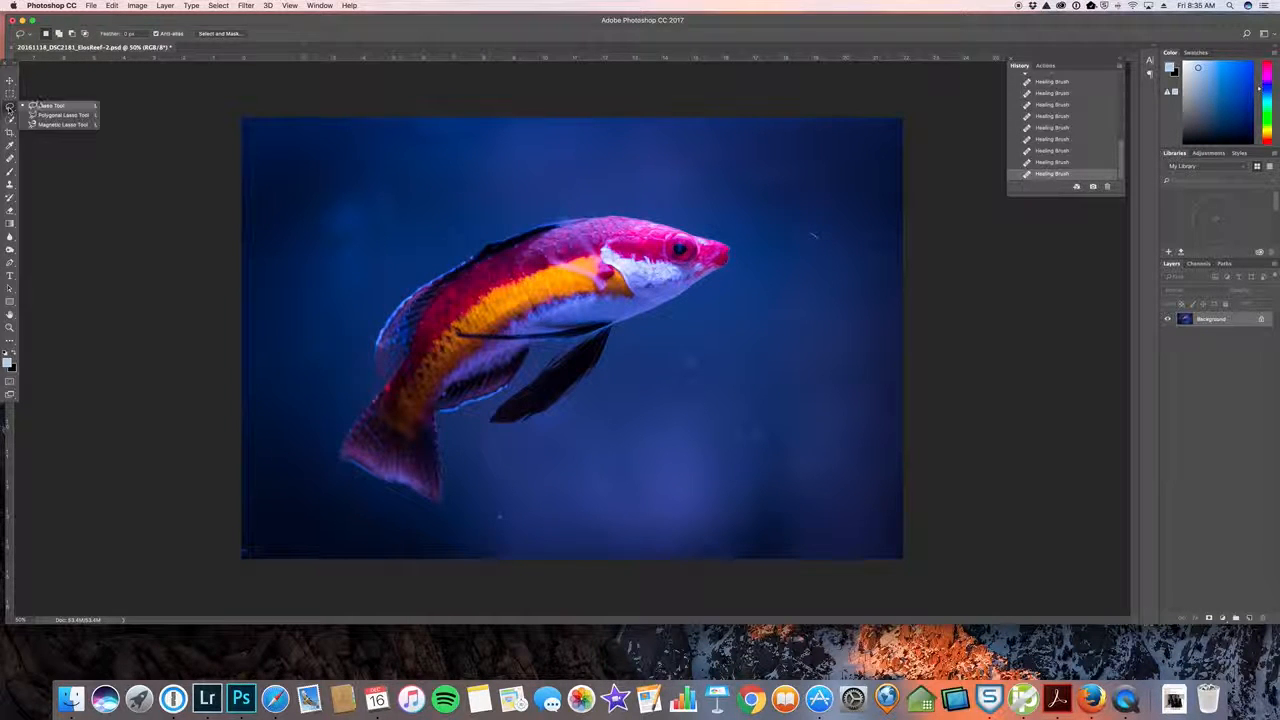
{"action": "left_click", "coordinate": [40, 105]}
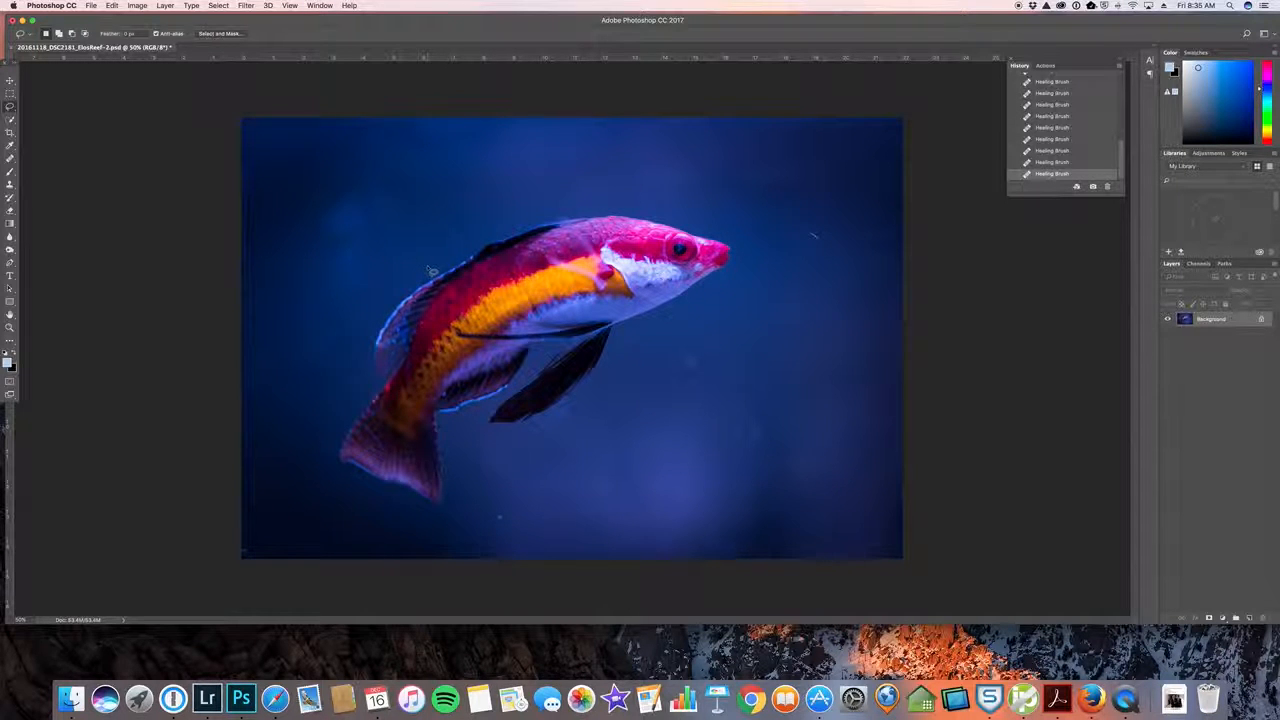
{"action": "left_click_drag", "start_coordinate": [430, 271], "coordinate": [436, 270]}
{"action": "mouse_move", "coordinate": [452, 255]}
{"action": "left_mouse_down"}
{"action": "mouse_move", "coordinate": [507, 220]}
{"action": "mouse_move", "coordinate": [585, 207]}
{"action": "mouse_move", "coordinate": [680, 213]}
{"action": "mouse_move", "coordinate": [745, 240]}
{"action": "mouse_move", "coordinate": [728, 300]}
{"action": "mouse_move", "coordinate": [665, 328]}
{"action": "mouse_move", "coordinate": [578, 405]}
{"action": "mouse_move", "coordinate": [502, 440]}
{"action": "mouse_move", "coordinate": [462, 432]}
{"action": "mouse_move", "coordinate": [460, 510]}
{"action": "mouse_move", "coordinate": [415, 518]}
{"action": "mouse_move", "coordinate": [322, 472]}
{"action": "mouse_move", "coordinate": [328, 425]}
{"action": "mouse_move", "coordinate": [400, 272]}
{"action": "mouse_move", "coordinate": [484, 232]}
{"action": "left_mouse_up"}
{"action": "left_click", "coordinate": [218, 6]}
{"action": "left_click", "coordinate": [218, 6]}
{"action": "left_click", "coordinate": [218, 6]}
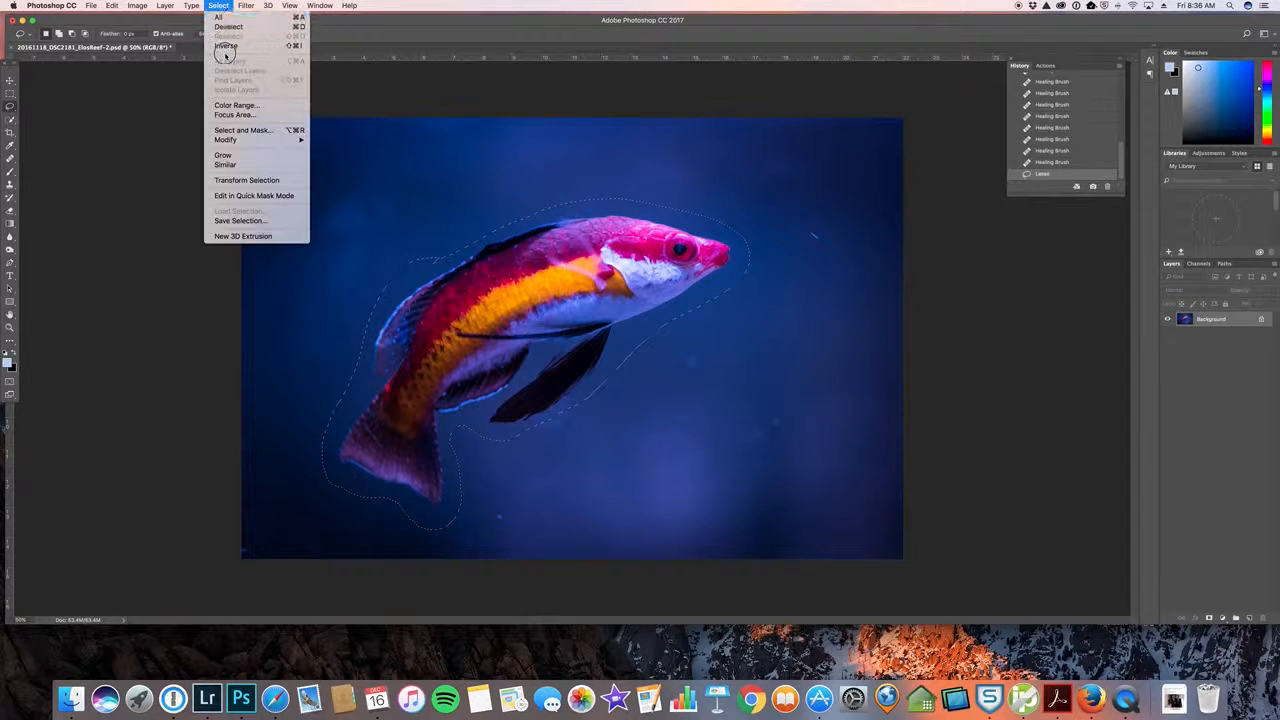
{"action": "left_click", "coordinate": [224, 46]}
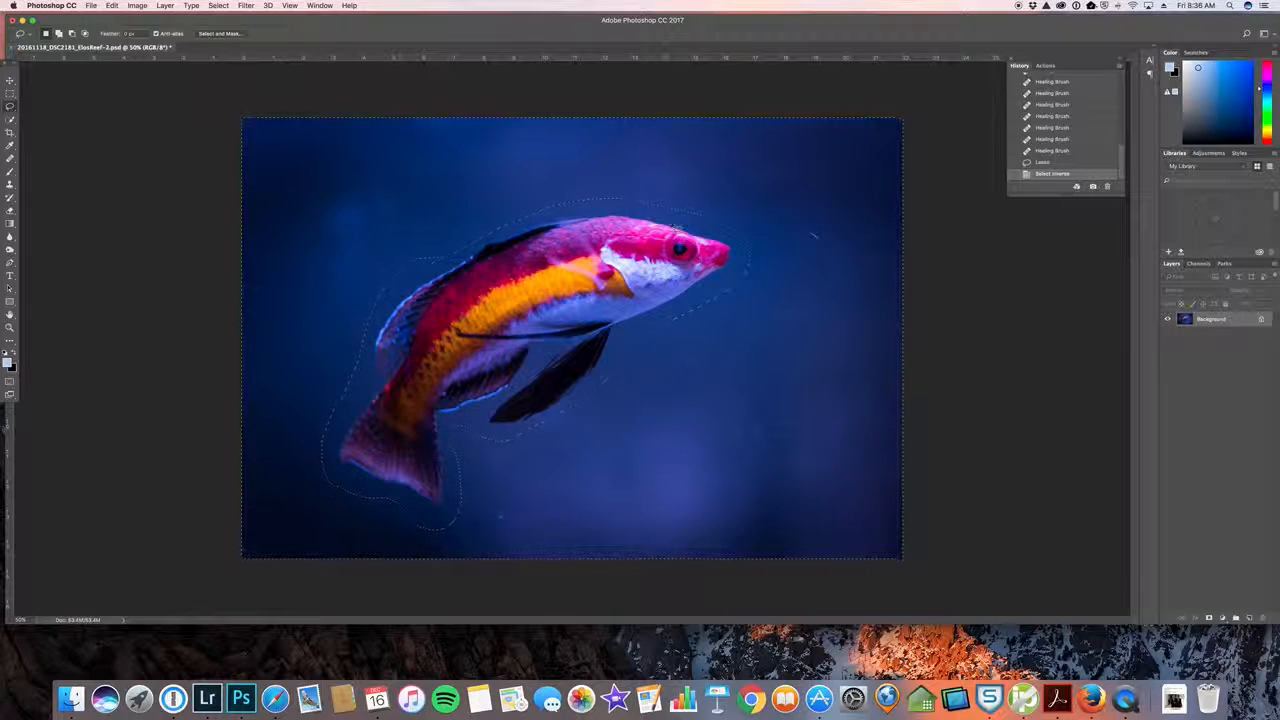
Feather the background selection by 25 pixels and hide its selection edges
{"action": "left_click", "coordinate": [220, 6]}
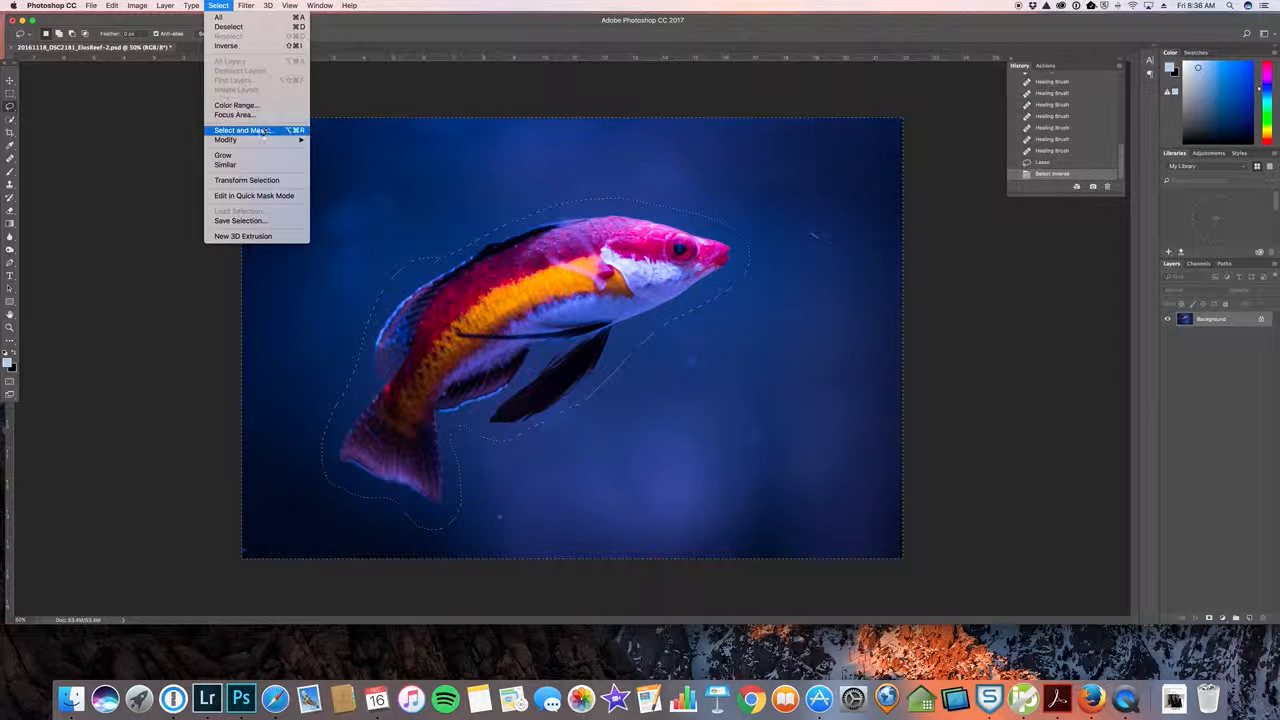
{"action": "mouse_move", "coordinate": [260, 139]}
{"action": "left_click", "coordinate": [343, 179]}
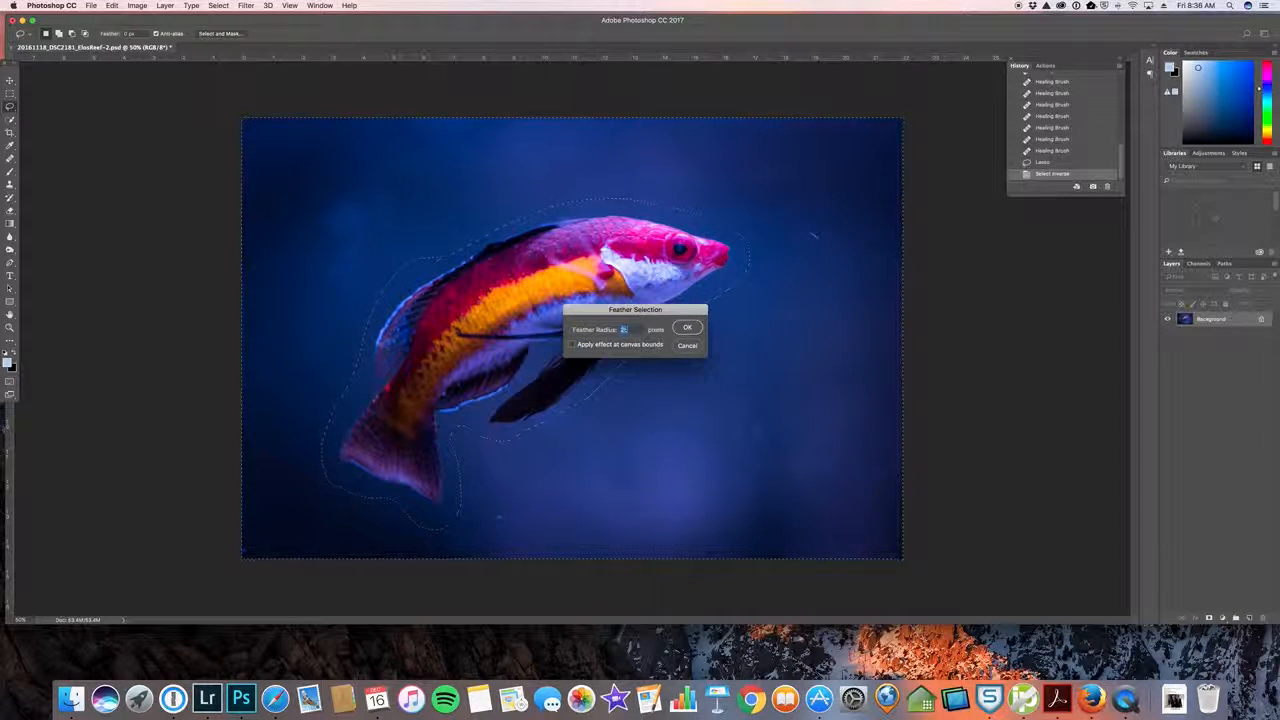
{"action": "left_click", "coordinate": [686, 328]}
{"action": "left_click", "coordinate": [686, 328]}
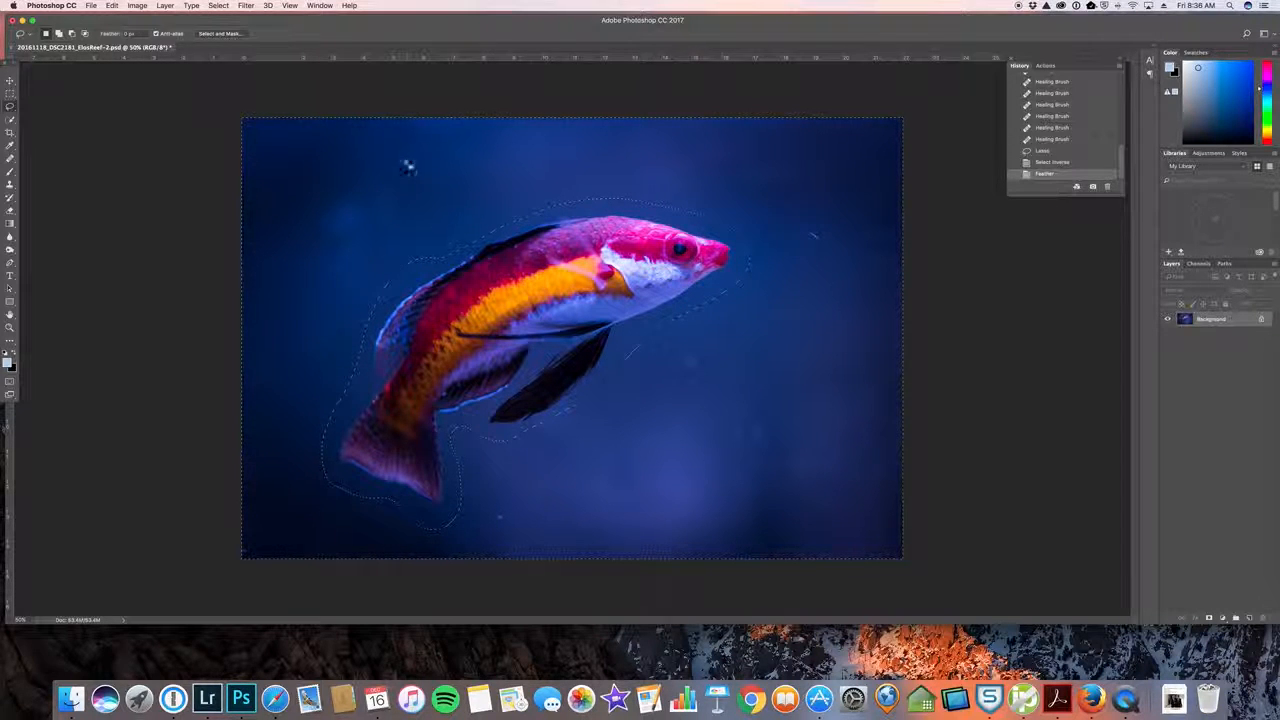
{"action": "left_click", "coordinate": [218, 6]}
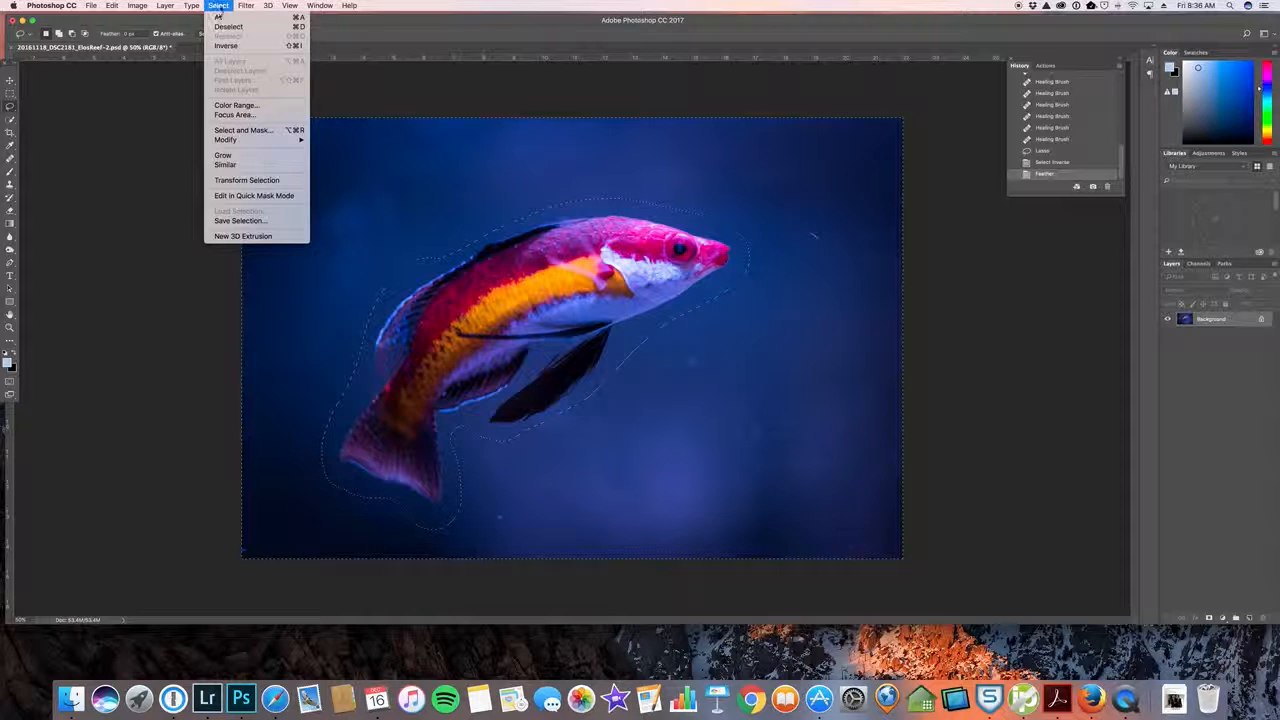
{"action": "left_click", "coordinate": [219, 6]}
{"action": "key", "text": "super+h"}
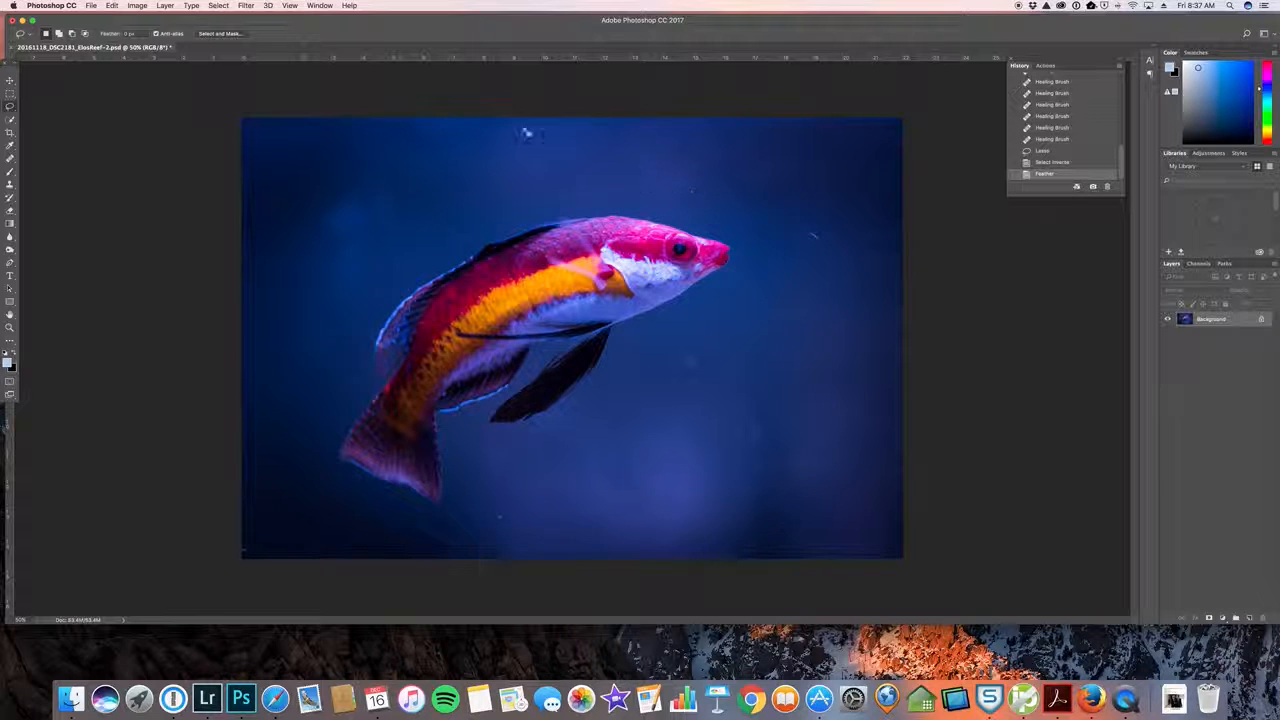
Apply a Gaussian Blur with a radius of about 23 pixels to the selected background, previewing weaker and stronger blurs first
{"action": "left_click", "coordinate": [246, 6]}
{"action": "mouse_move", "coordinate": [285, 125]}
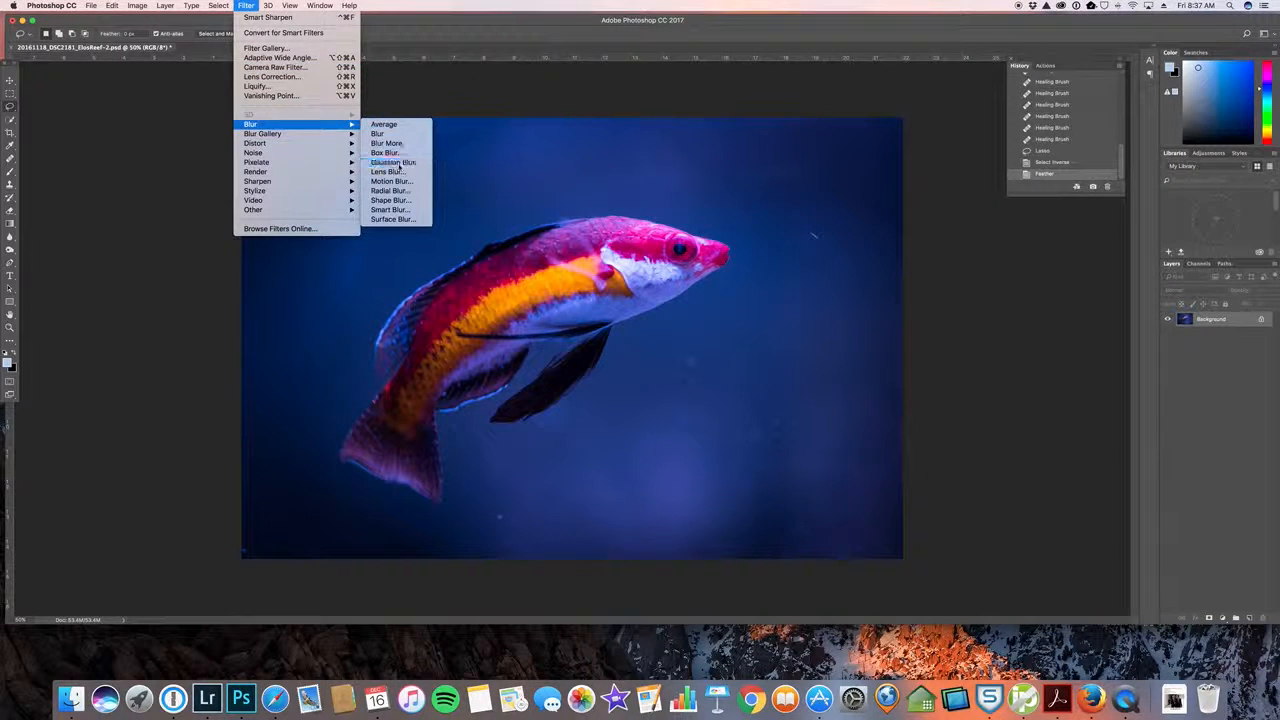
{"action": "left_click", "coordinate": [420, 161]}
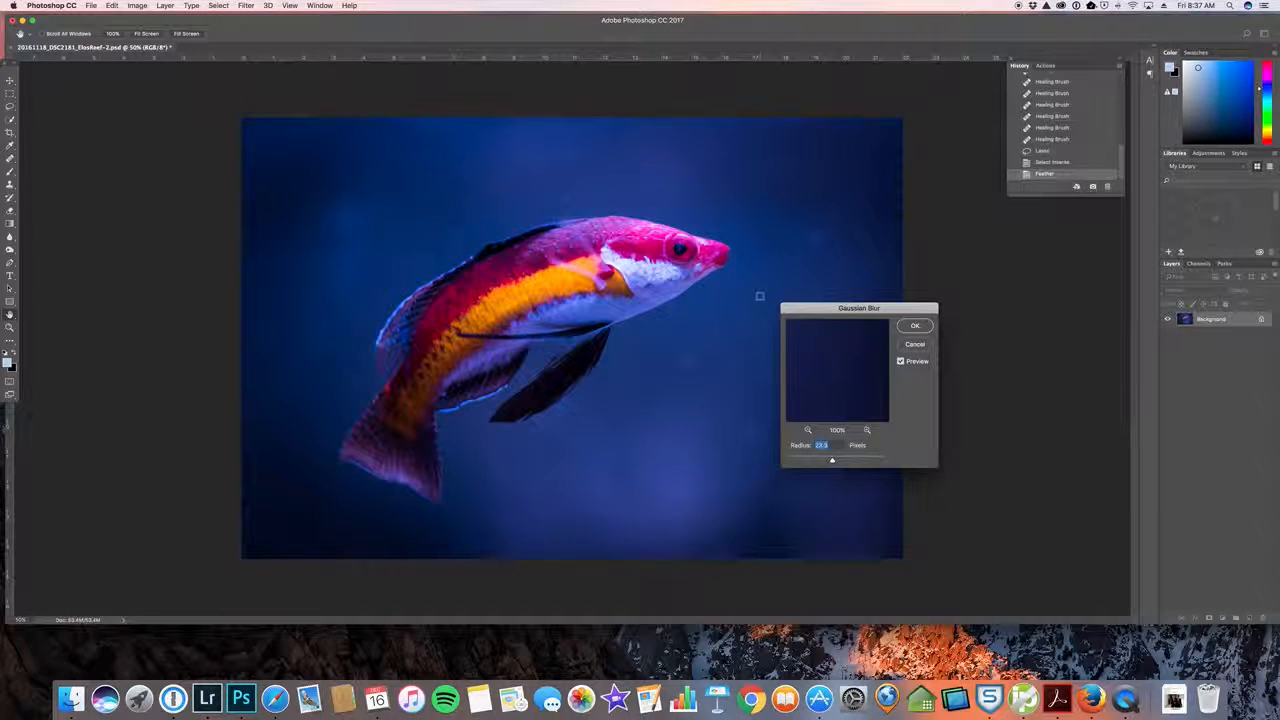
{"action": "left_click_drag", "start_coordinate": [822, 308], "coordinate": [944, 264]}
{"action": "left_click_drag", "start_coordinate": [953, 417], "coordinate": [898, 422]}
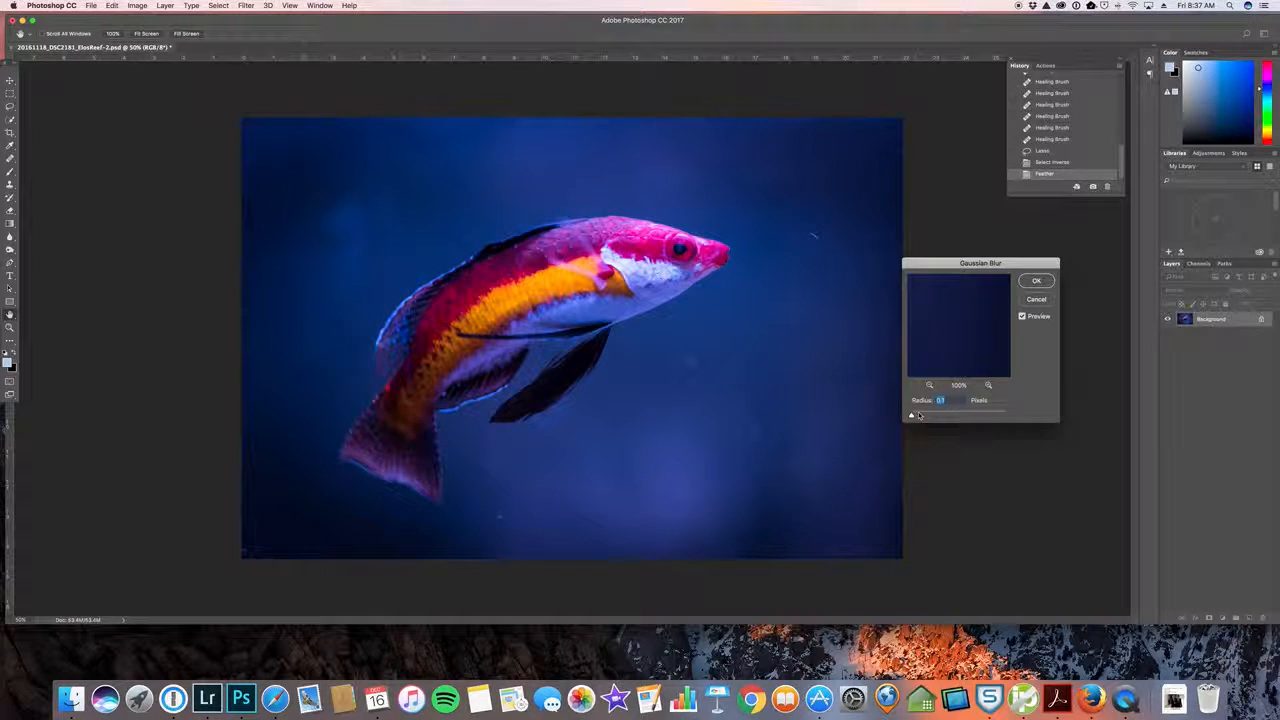
{"action": "left_click_drag", "start_coordinate": [912, 416], "coordinate": [955, 416]}
{"action": "left_click_drag", "start_coordinate": [957, 416], "coordinate": [1005, 418]}
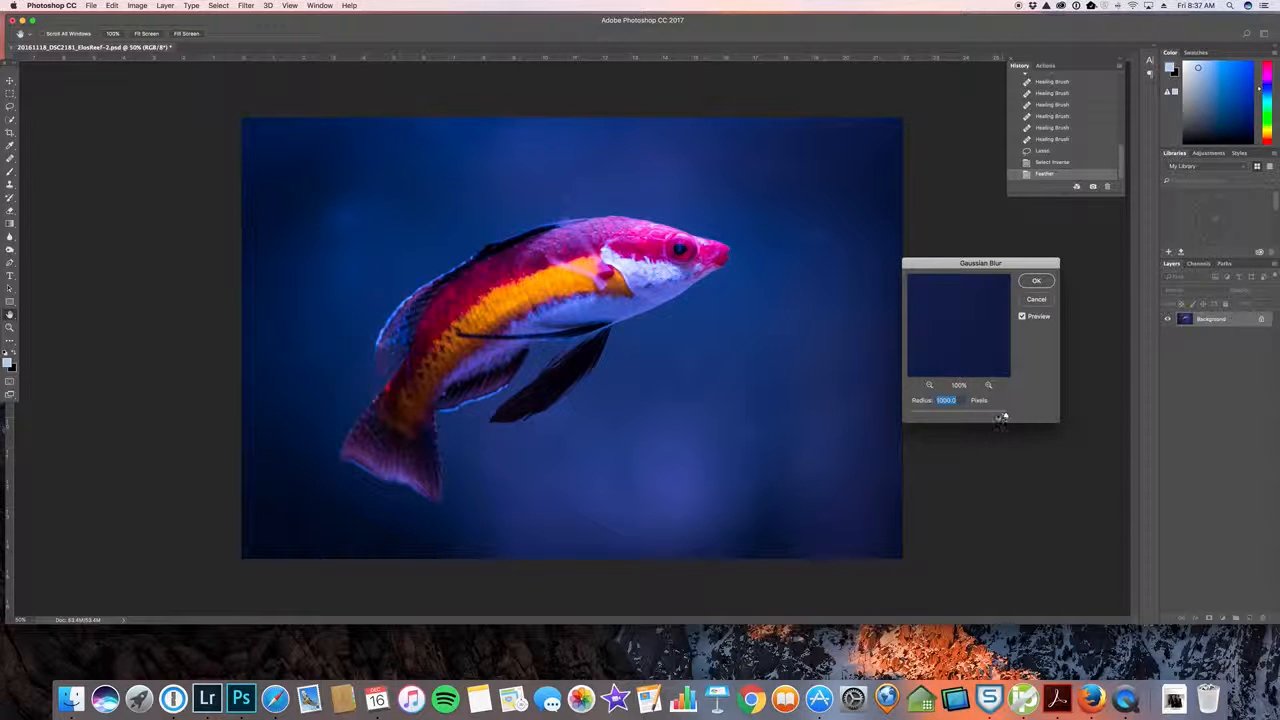
{"action": "left_click_drag", "start_coordinate": [1000, 420], "coordinate": [975, 418]}
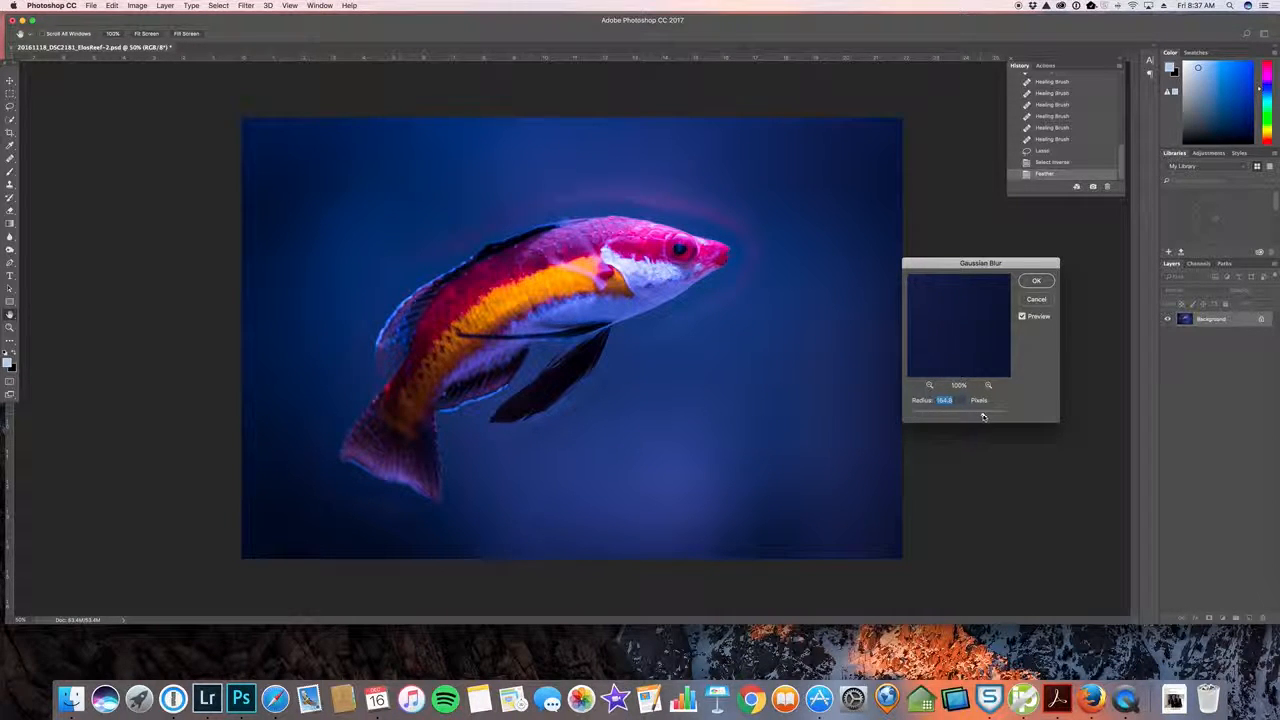
{"action": "left_click_drag", "start_coordinate": [982, 419], "coordinate": [953, 420]}
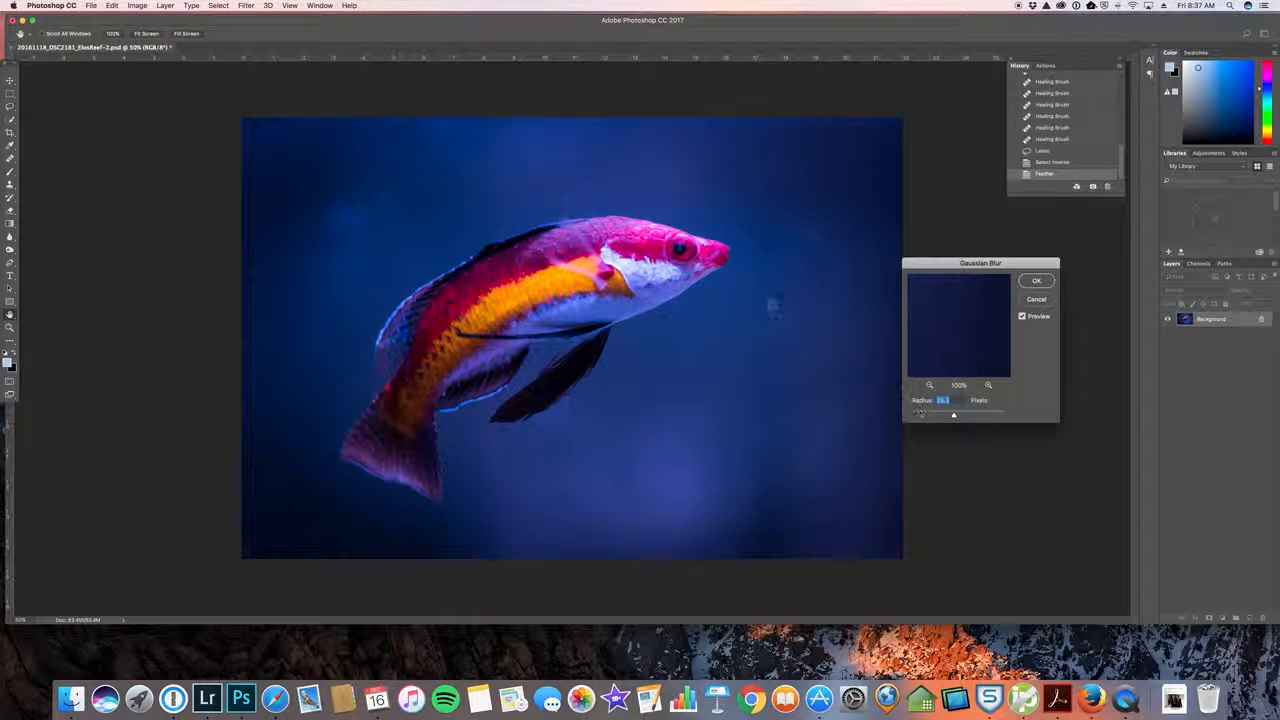
{"action": "left_click", "coordinate": [1036, 281]}
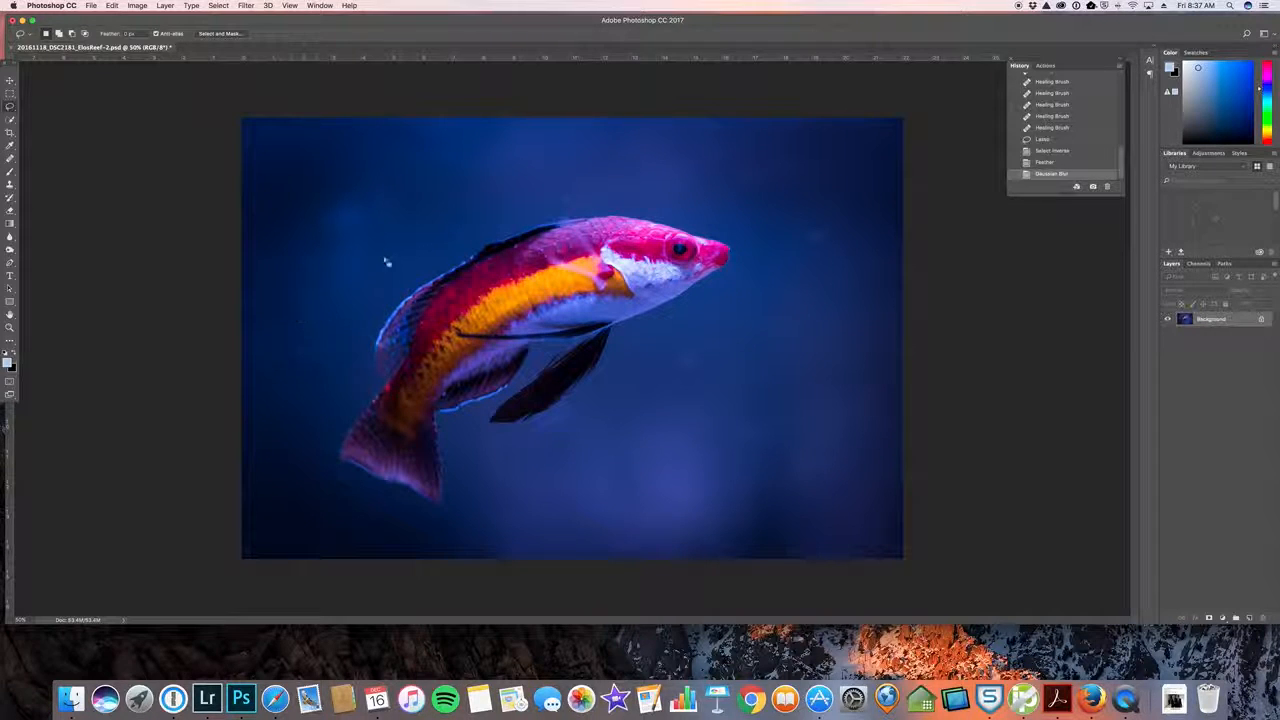
Heal the remaining background marks near the fish's mouth with the Healing Brush and deselect the background
{"action": "left_click", "coordinate": [10, 158]}
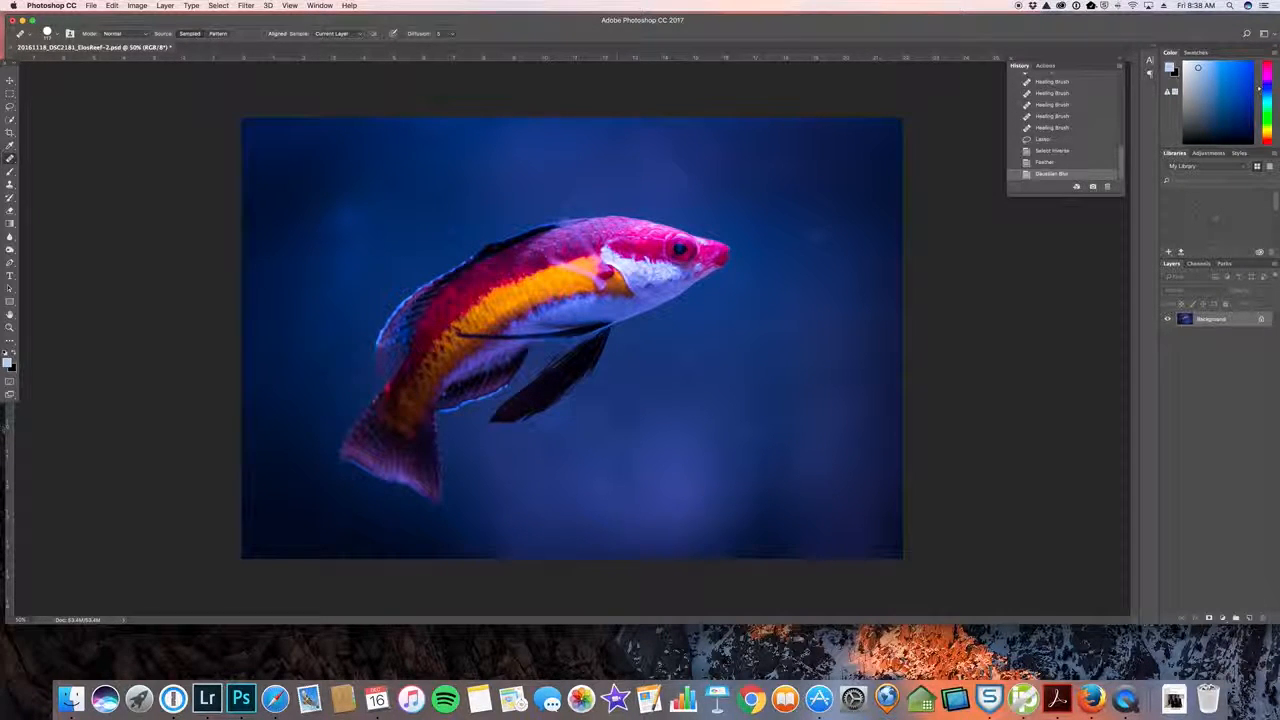
{"action": "left_click", "coordinate": [731, 280]}
{"action": "left_click", "coordinate": [731, 279]}
{"action": "left_click", "coordinate": [712, 339]}
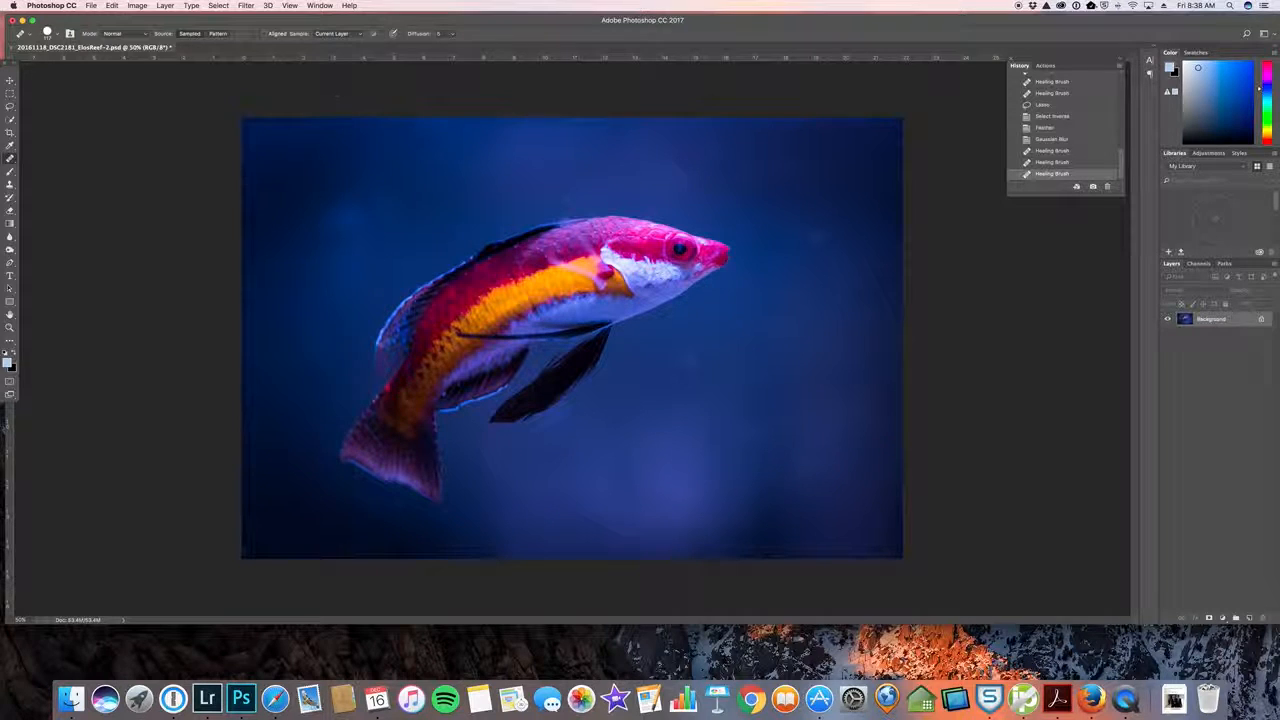
{"action": "key", "text": "super+h"}
{"action": "key", "text": "super+d"}
Heal the leftover specks just under the fish's chin, in the water ahead of its head, and in the lower background
{"action": "left_click", "coordinate": [751, 304]}
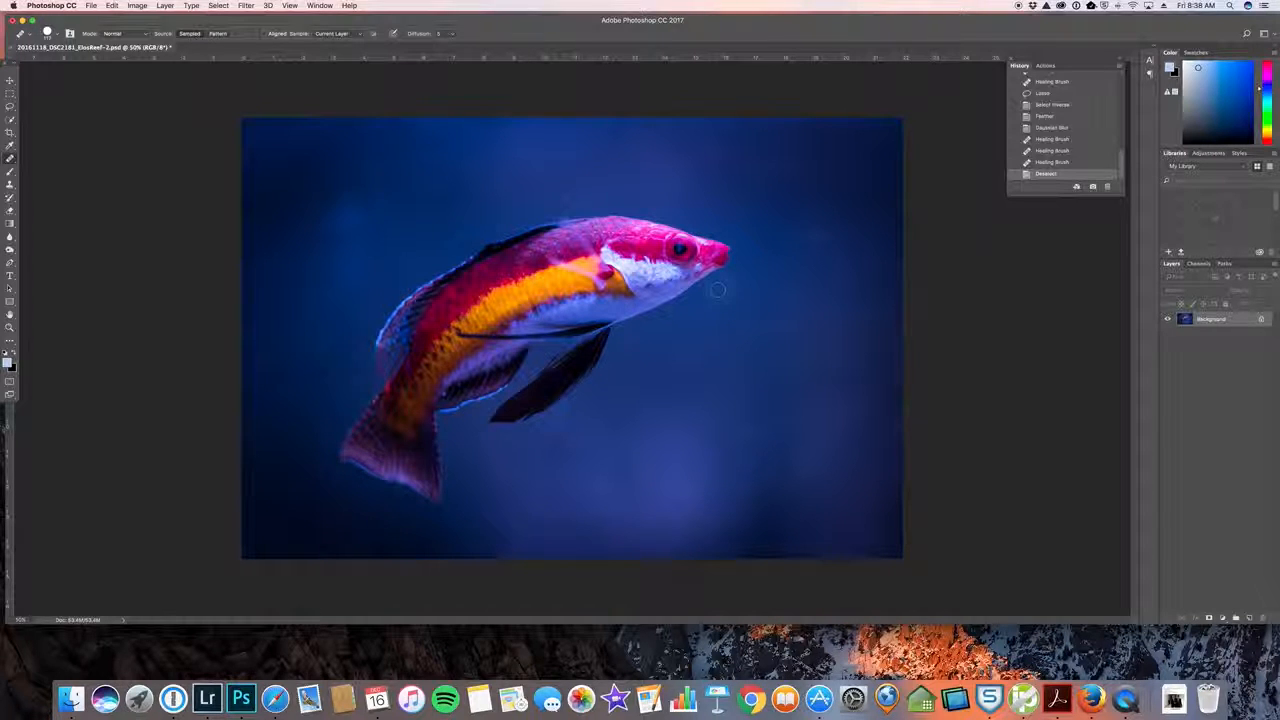
{"action": "left_click", "coordinate": [720, 290]}
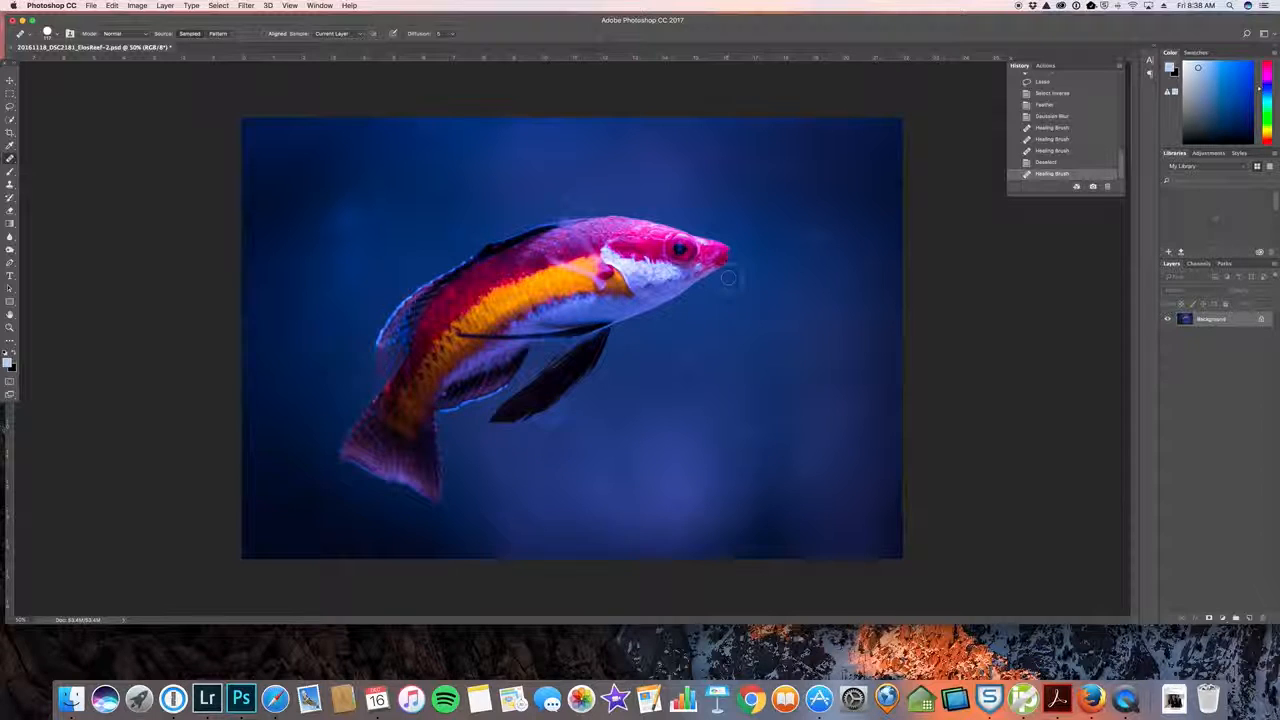
{"action": "left_click", "coordinate": [723, 281]}
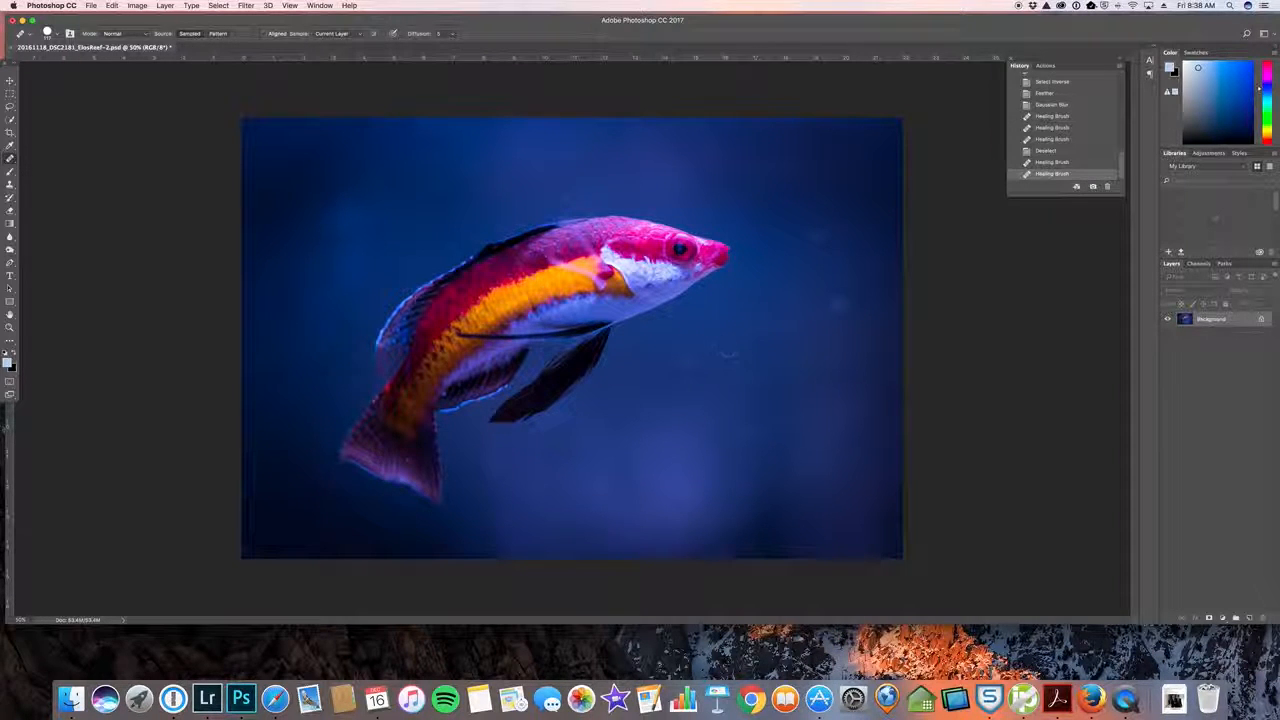
{"action": "left_click", "coordinate": [785, 244], "text": "alt"}
{"action": "left_click_drag", "start_coordinate": [811, 236], "coordinate": [816, 237]}
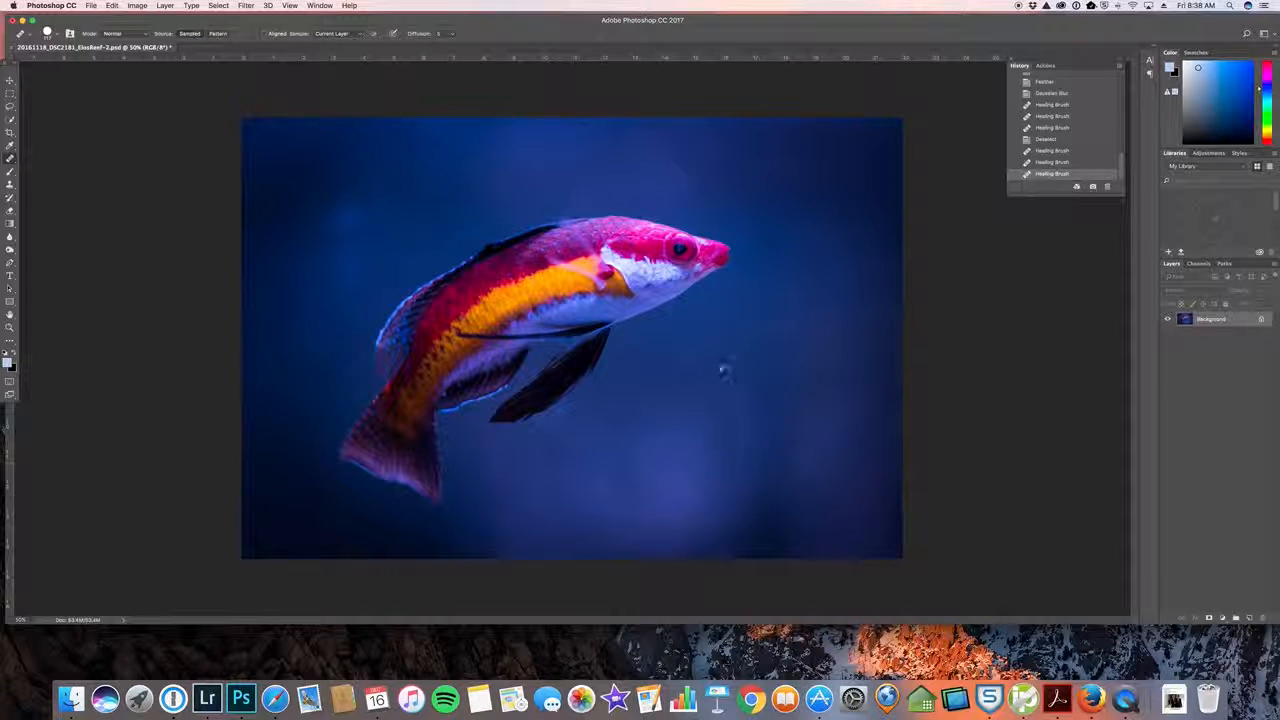
{"action": "left_click", "coordinate": [700, 434]}
{"action": "left_click", "coordinate": [453, 428]}
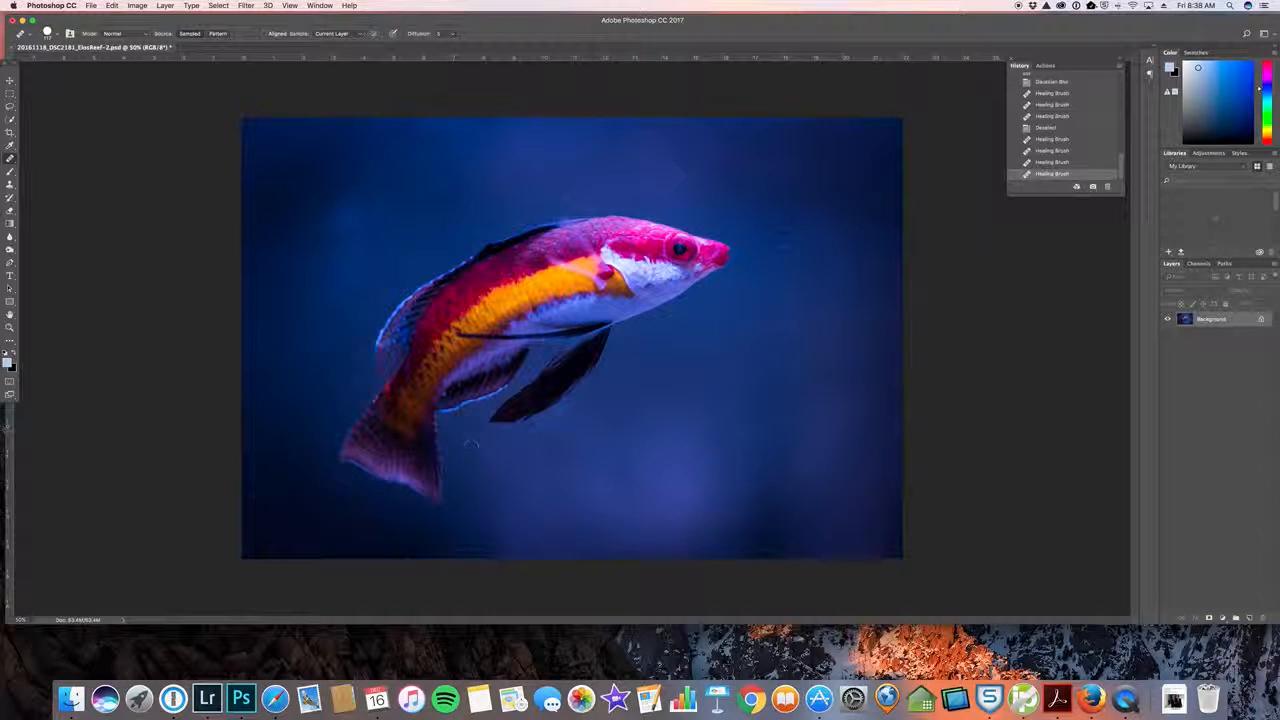